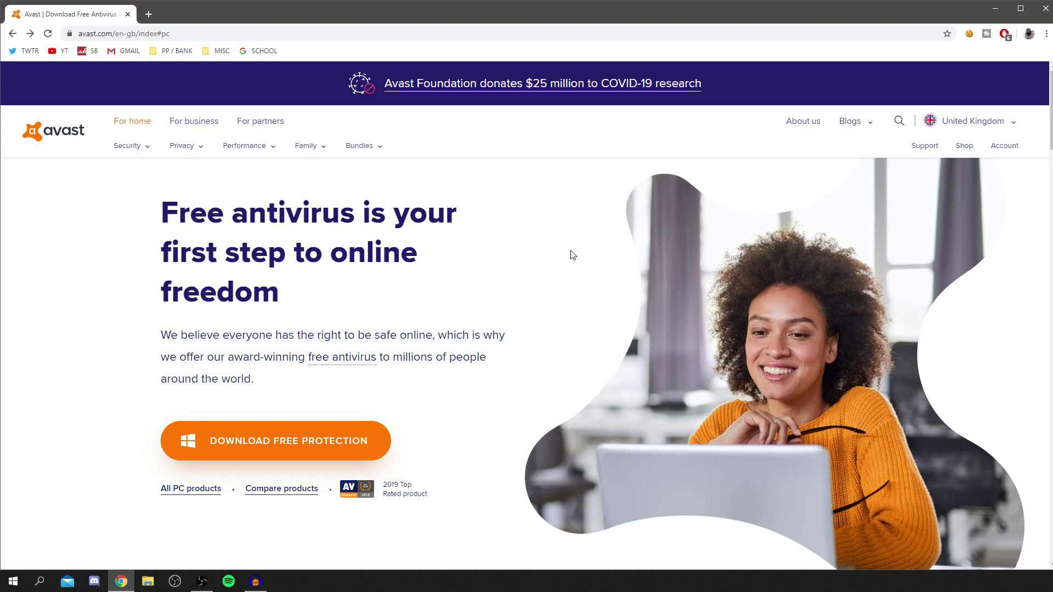
# Go to the Avast account page and switch to registering a new account
pyautogui.scroll(-3, 458, 287)
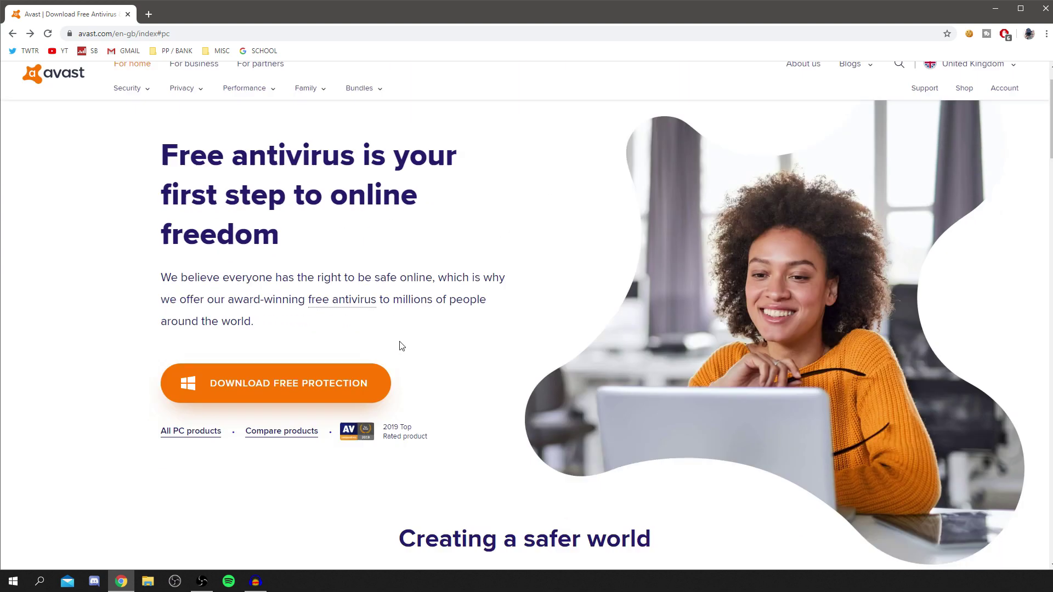
pyautogui.scroll(3, 474, 373)
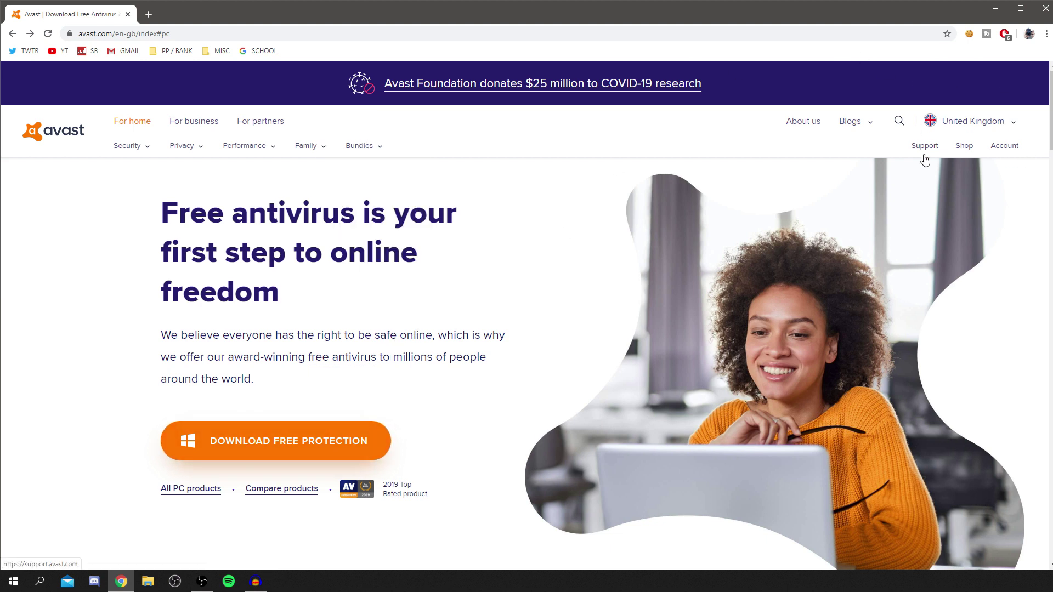
pyautogui.click(1005, 146)
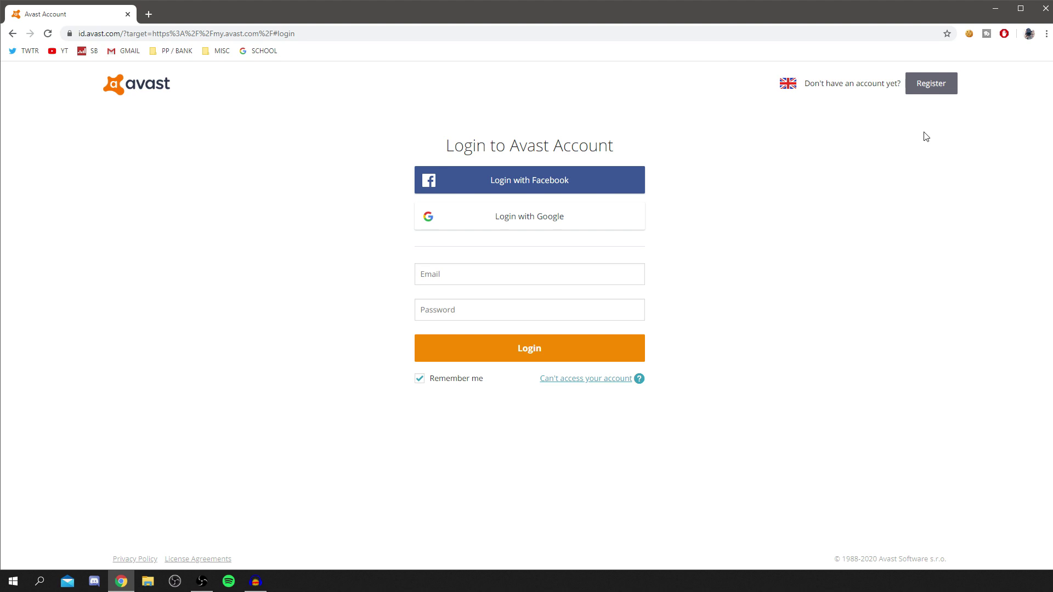
pyautogui.click(933, 96)
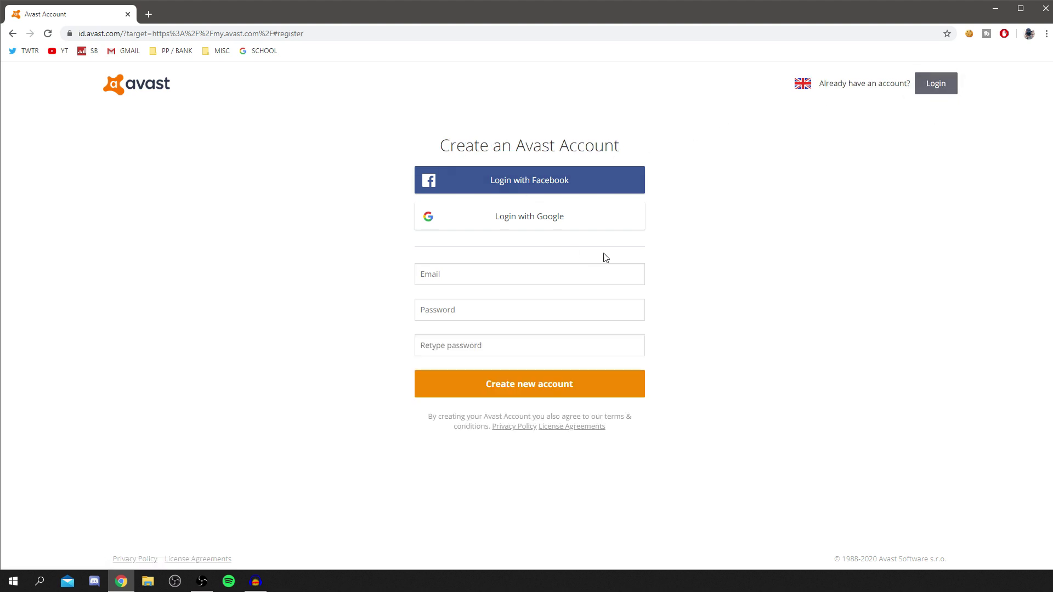
# Enter the account e-mail and password, then open avast.com in a second tab
pyautogui.click(434, 284)
pyautogui.click(465, 303)
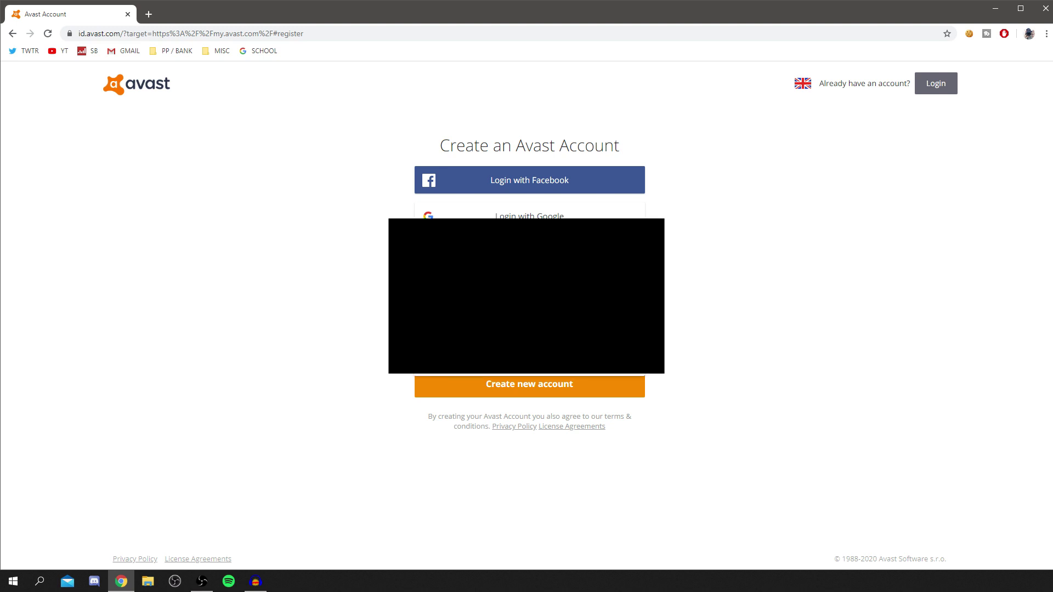
pyautogui.press('Return')
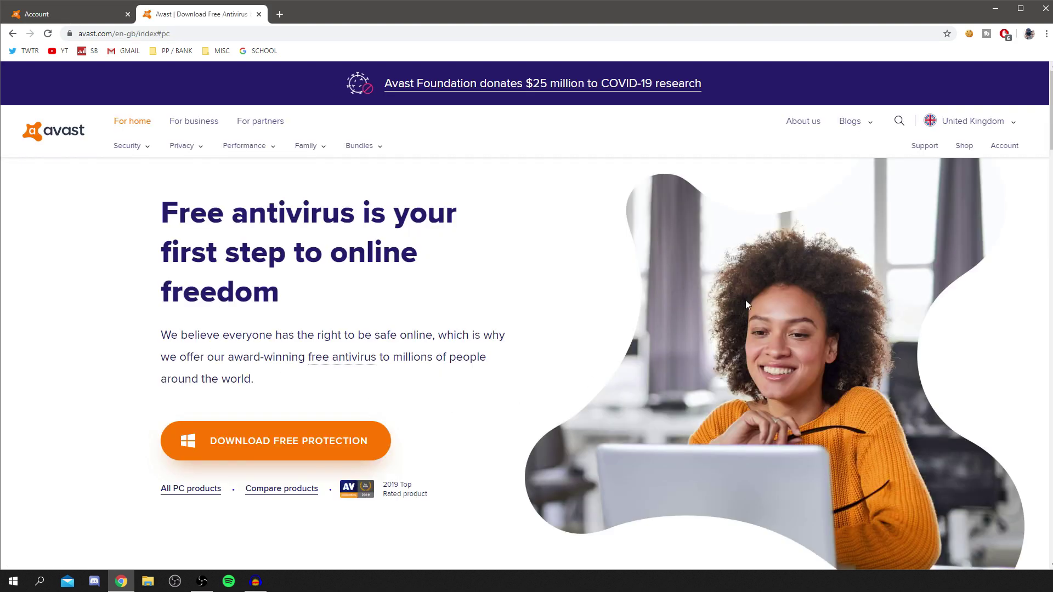
pyautogui.scroll(-7, 411, 179)
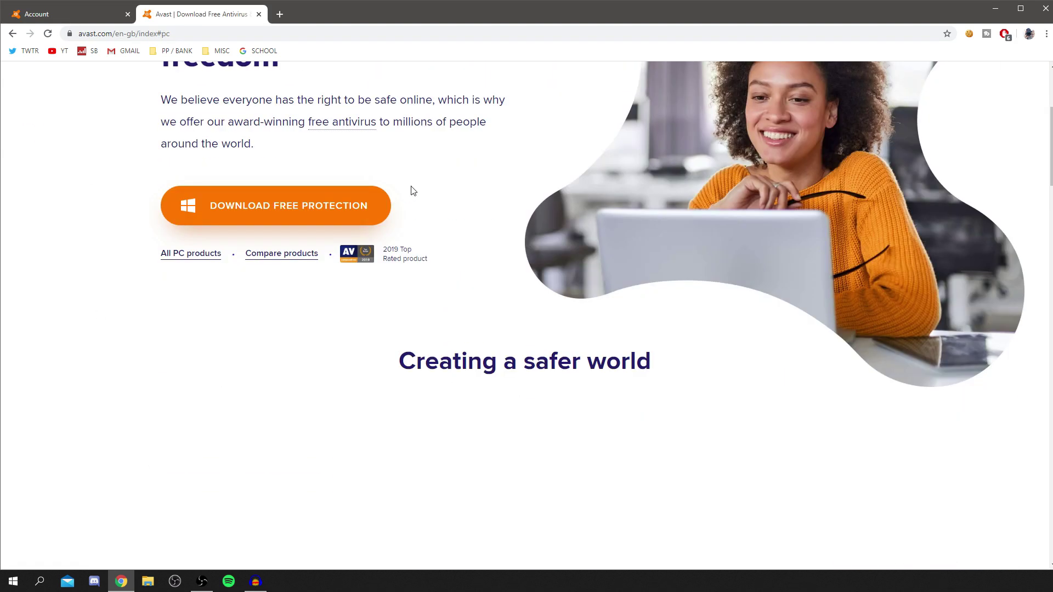
pyautogui.scroll(-9, 483, 271)
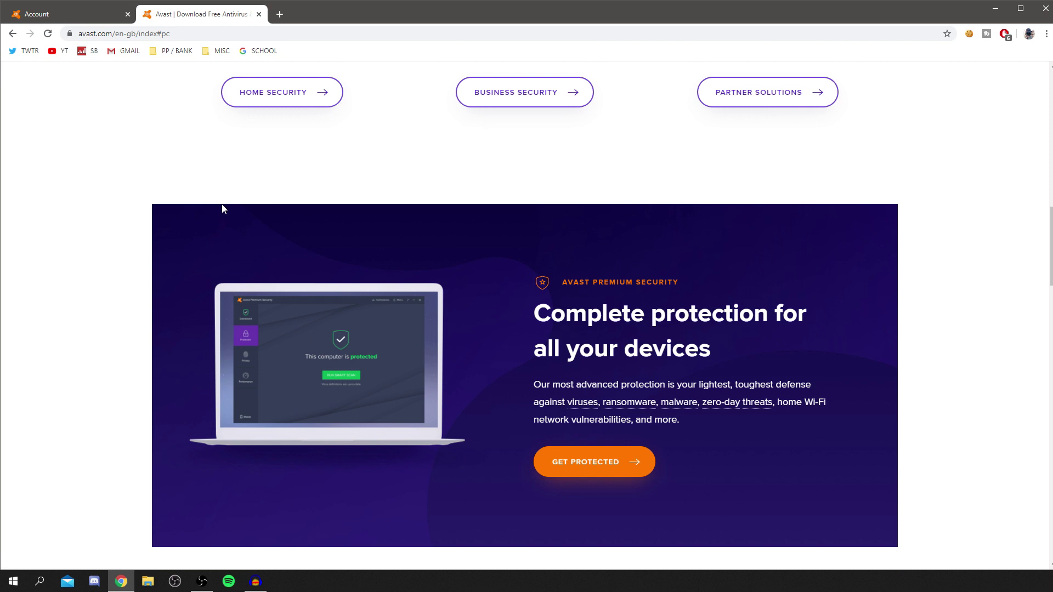
pyautogui.scroll(3, 511, 239)
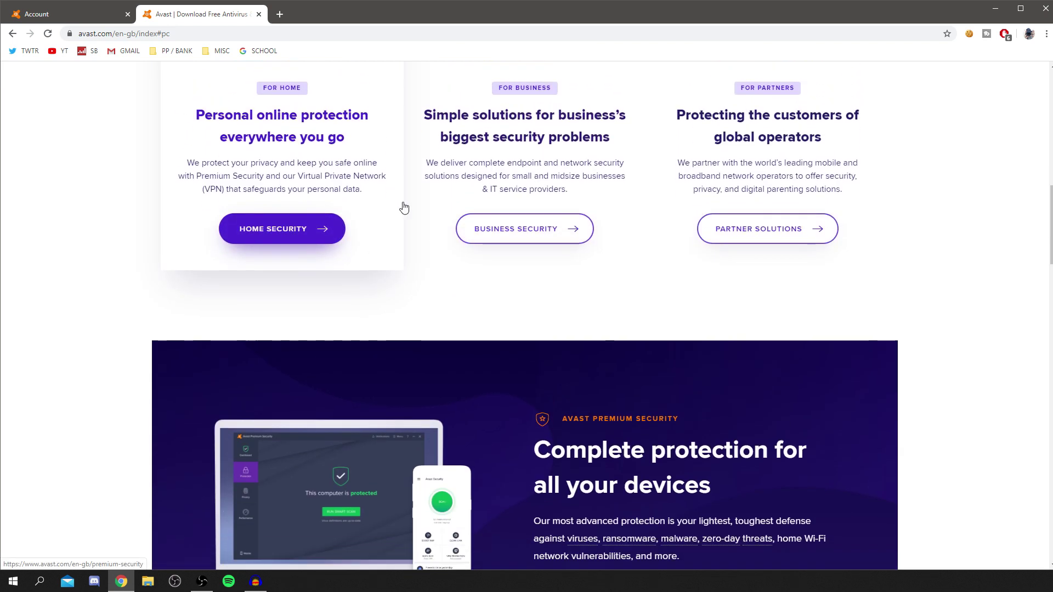
pyautogui.scroll(-6, 716, 258)
pyautogui.scroll(-7, 469, 183)
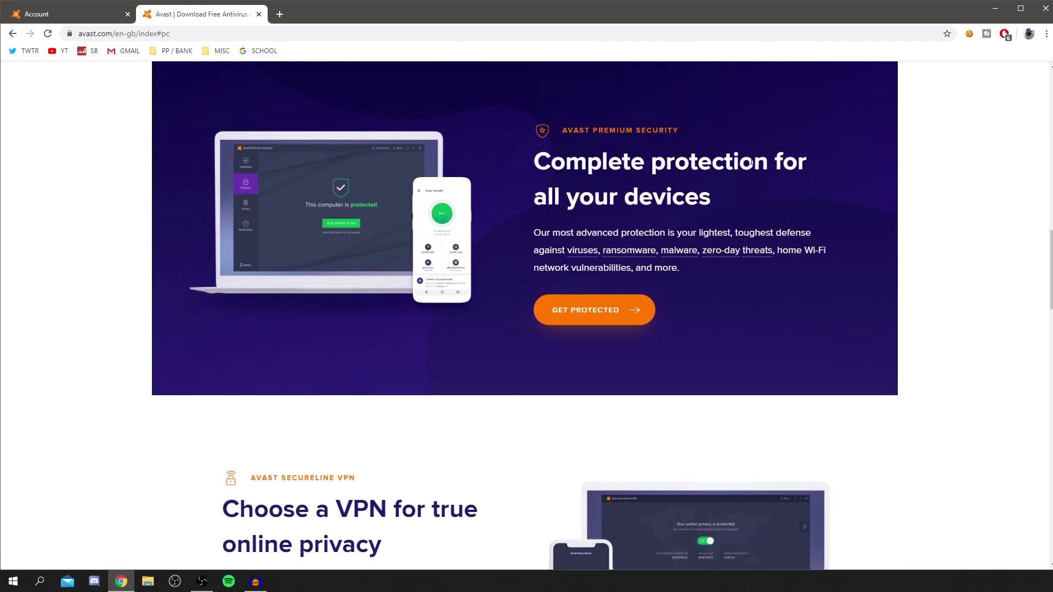
pyautogui.scroll(-4, 383, 283)
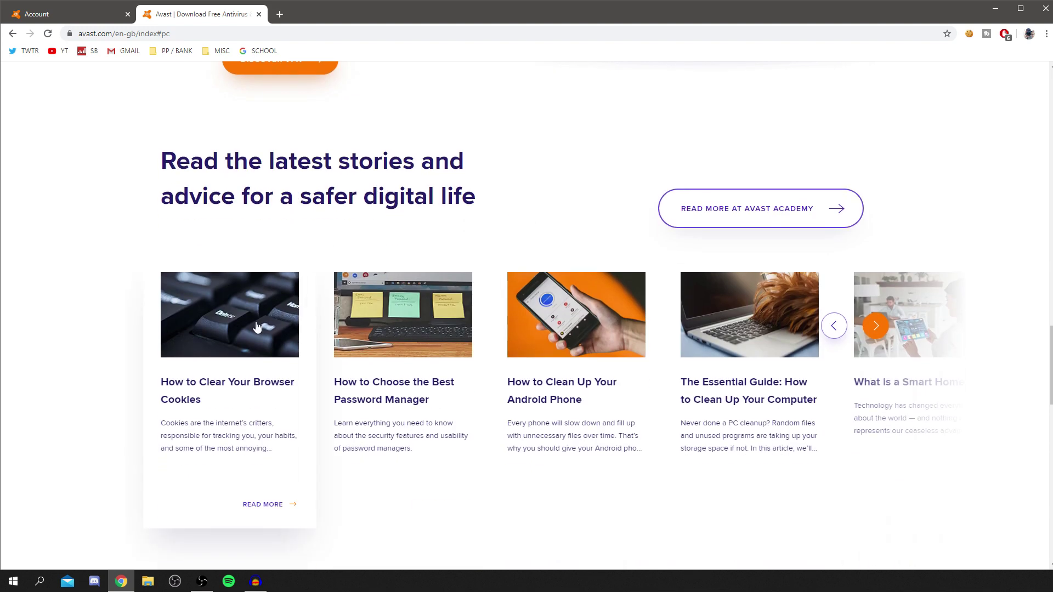
pyautogui.scroll(-4, 382, 287)
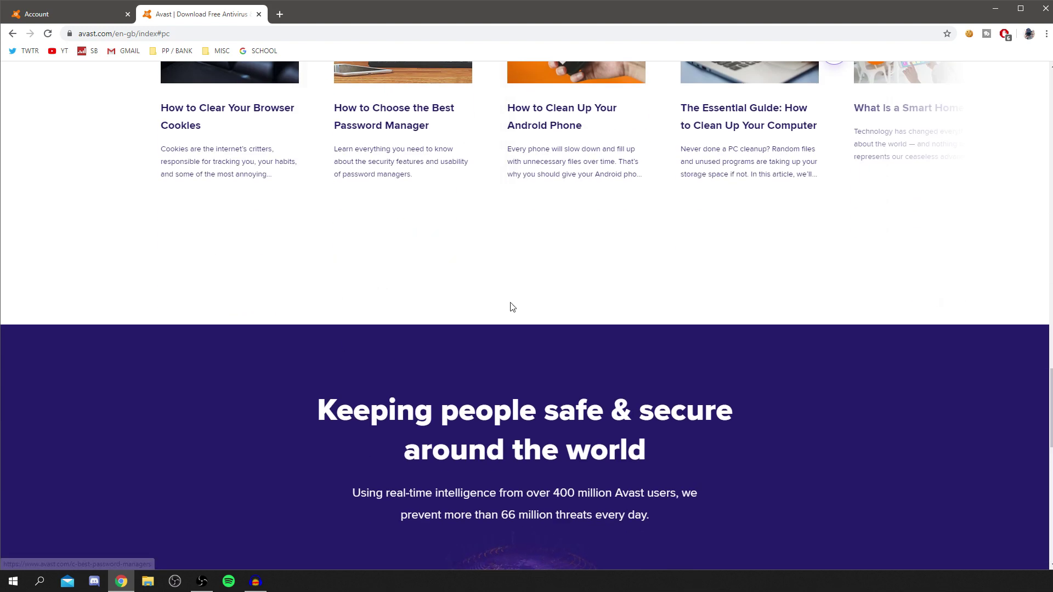
pyautogui.scroll(-8, 489, 308)
pyautogui.scroll(9, 499, 326)
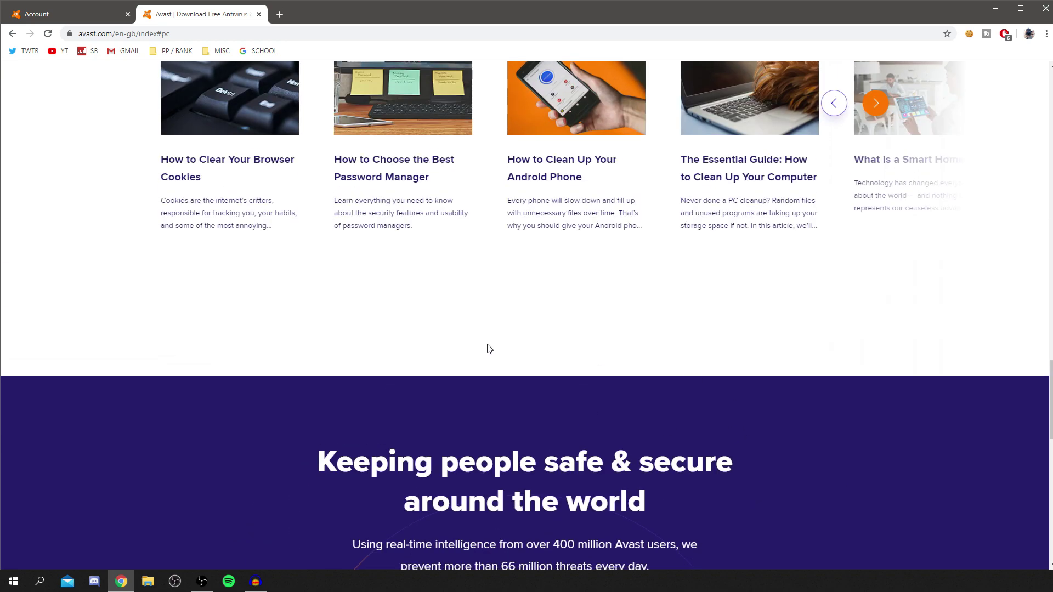
pyautogui.scroll(-16, 491, 351)
pyautogui.scroll(11, 487, 349)
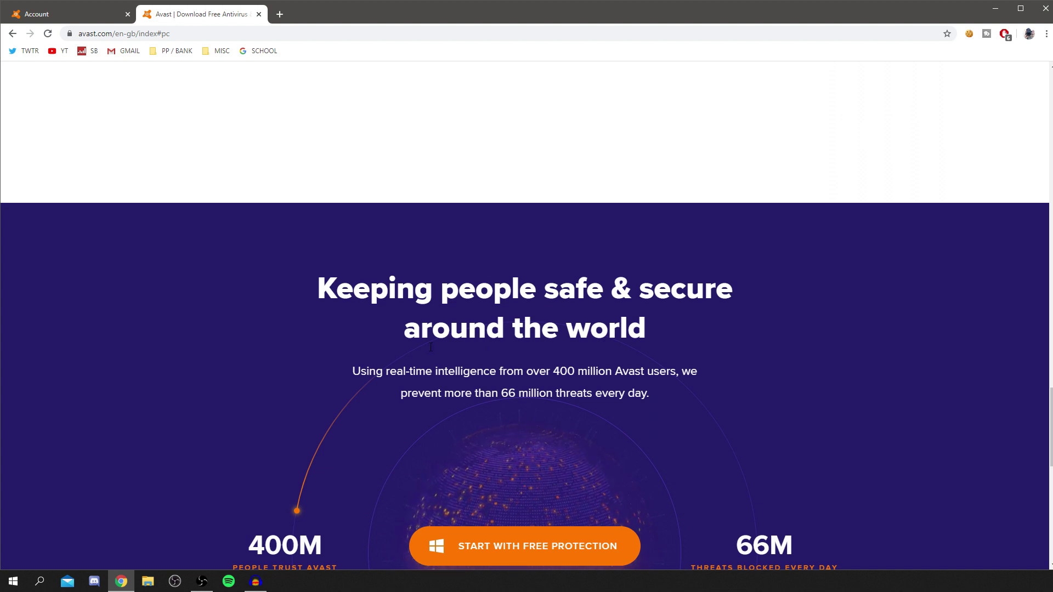
pyautogui.scroll(3, 433, 351)
pyautogui.scroll(2, 410, 326)
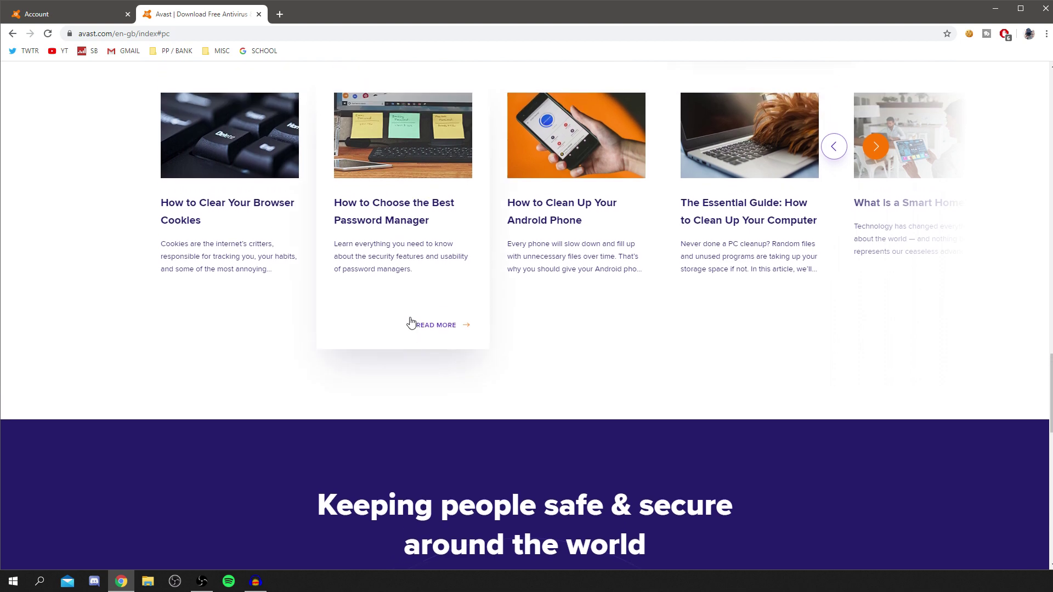
pyautogui.scroll(1, 408, 323)
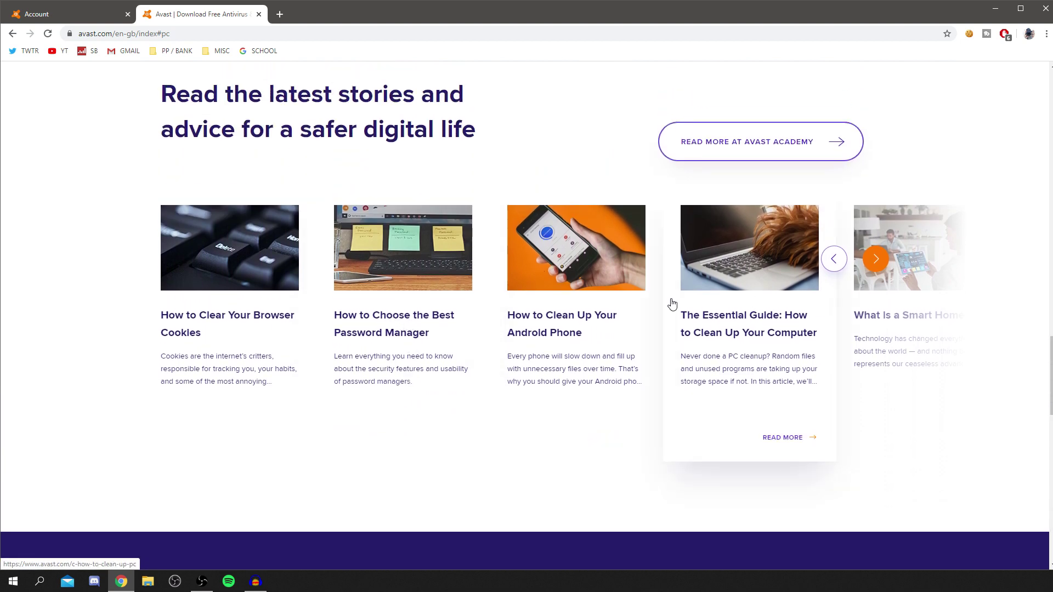
pyautogui.scroll(5, 418, 307)
pyautogui.scroll(3, 555, 332)
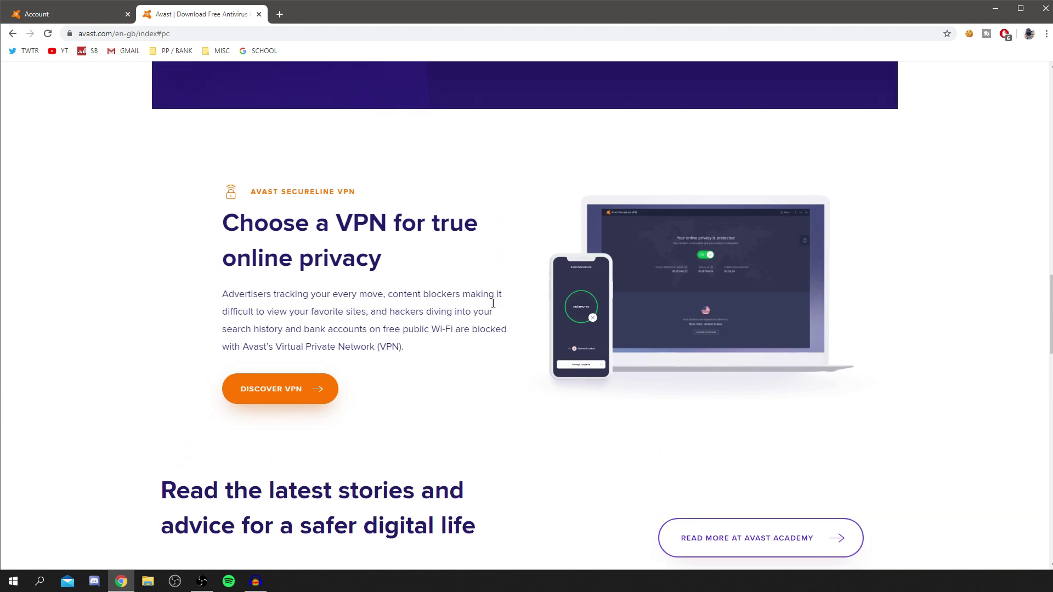
pyautogui.scroll(1, 260, 333)
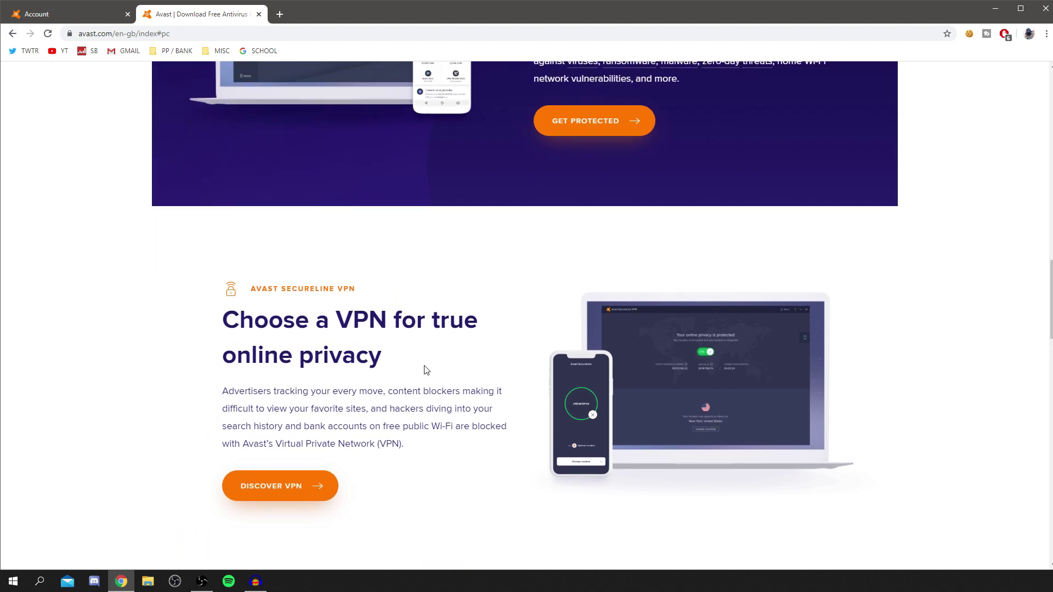
pyautogui.scroll(8, 449, 373)
pyautogui.scroll(8, 439, 291)
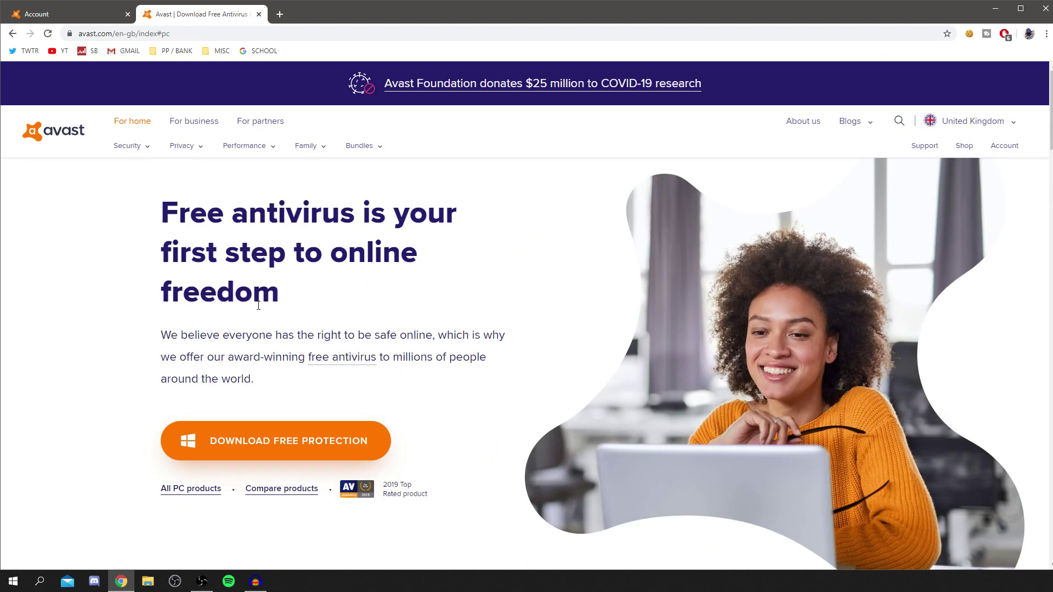
# Download the Avast Free Antivirus installer and run it, approving the UAC prompt
pyautogui.click(262, 440)
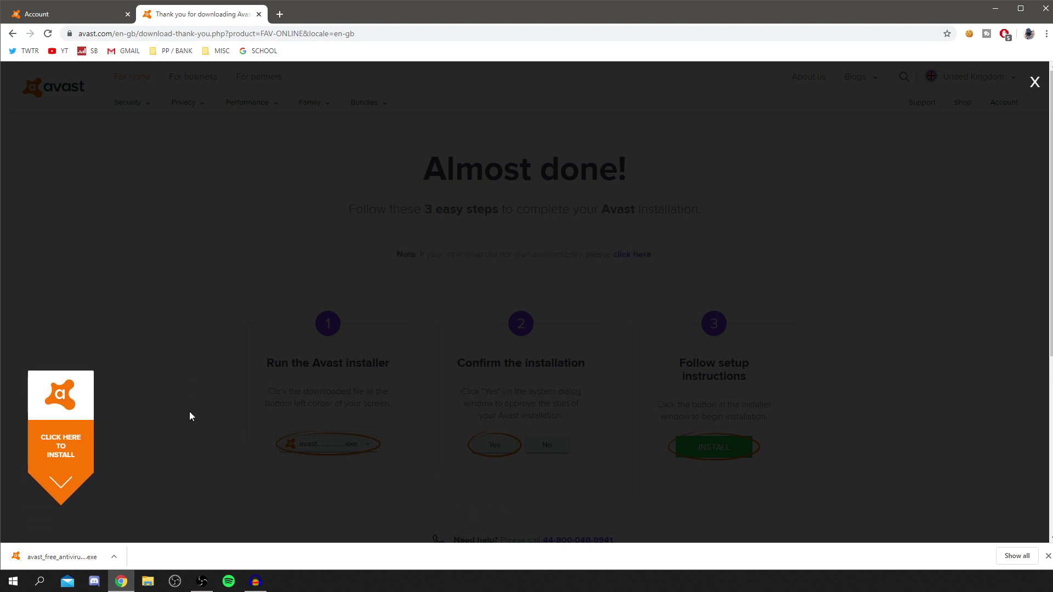
pyautogui.click(48, 557)
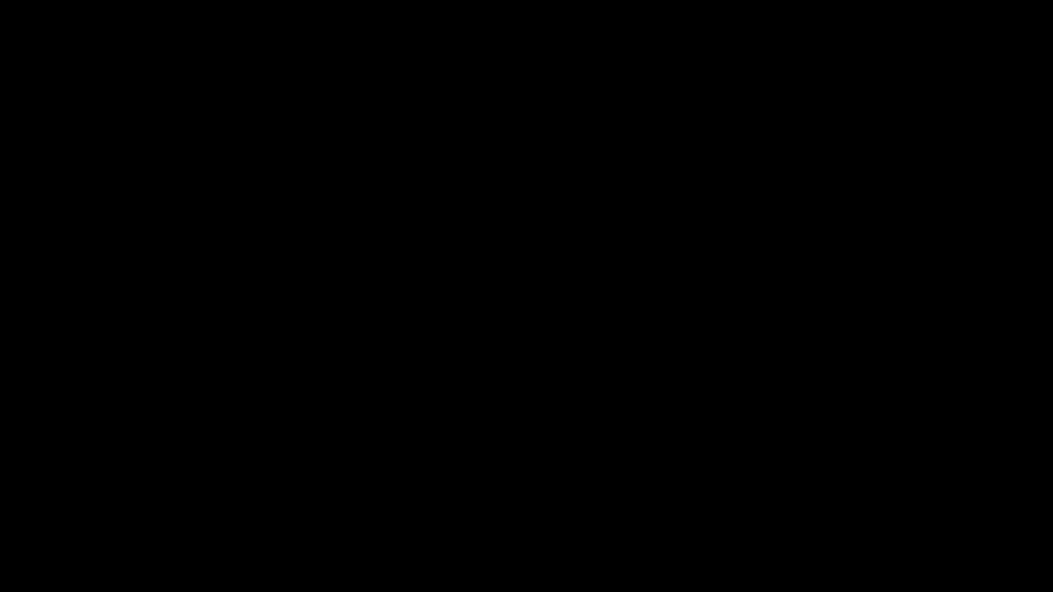
pyautogui.click(463, 344)
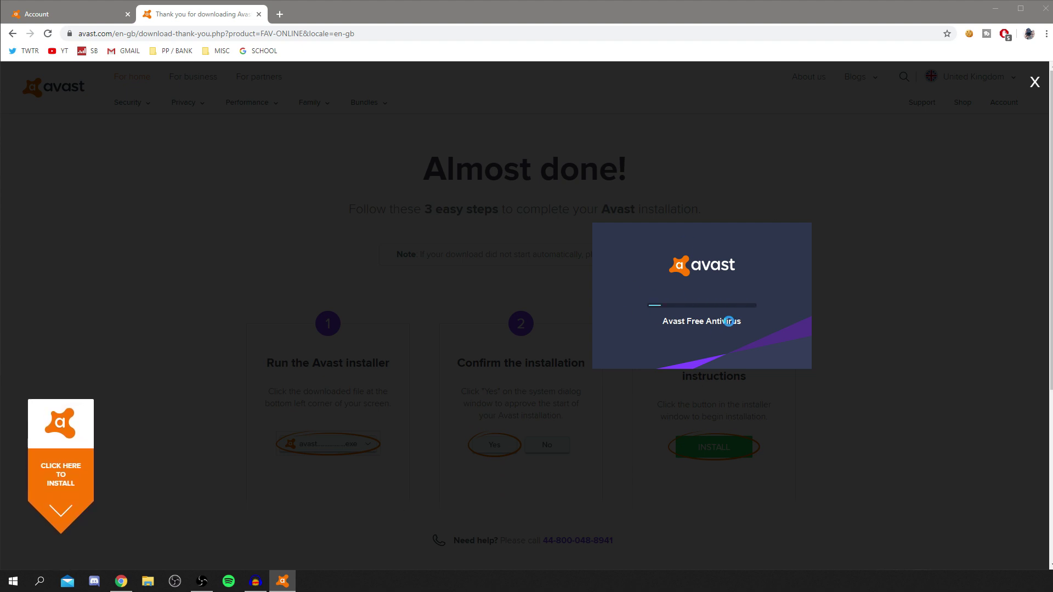
# Decline Avast Secure Browser and install Avast Free Antivirus
pyautogui.moveTo(568, 106); pyautogui.dragTo(463, 104)
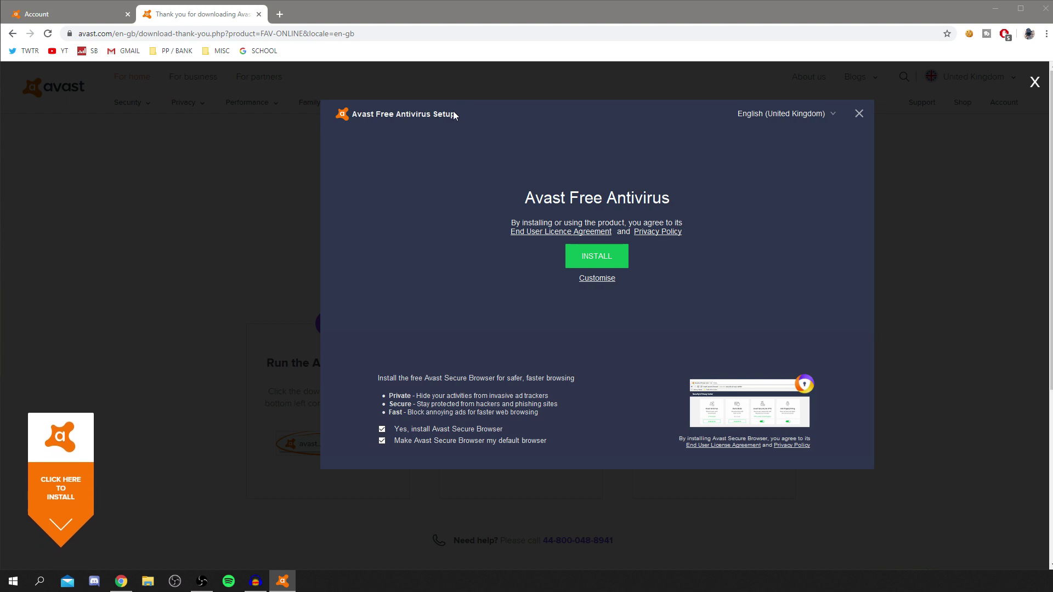
pyautogui.click(454, 433)
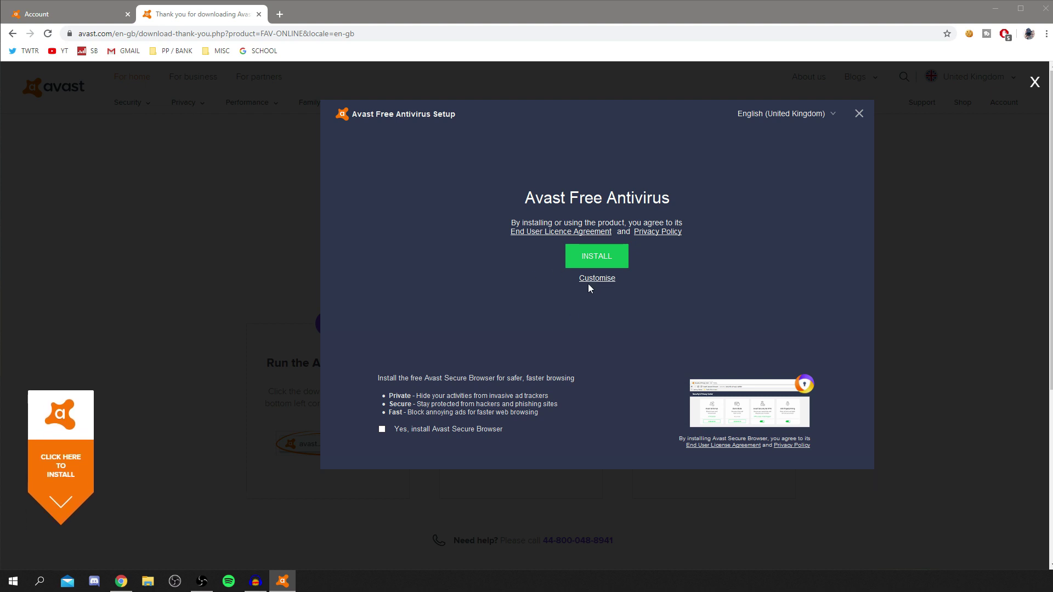
pyautogui.click(585, 265)
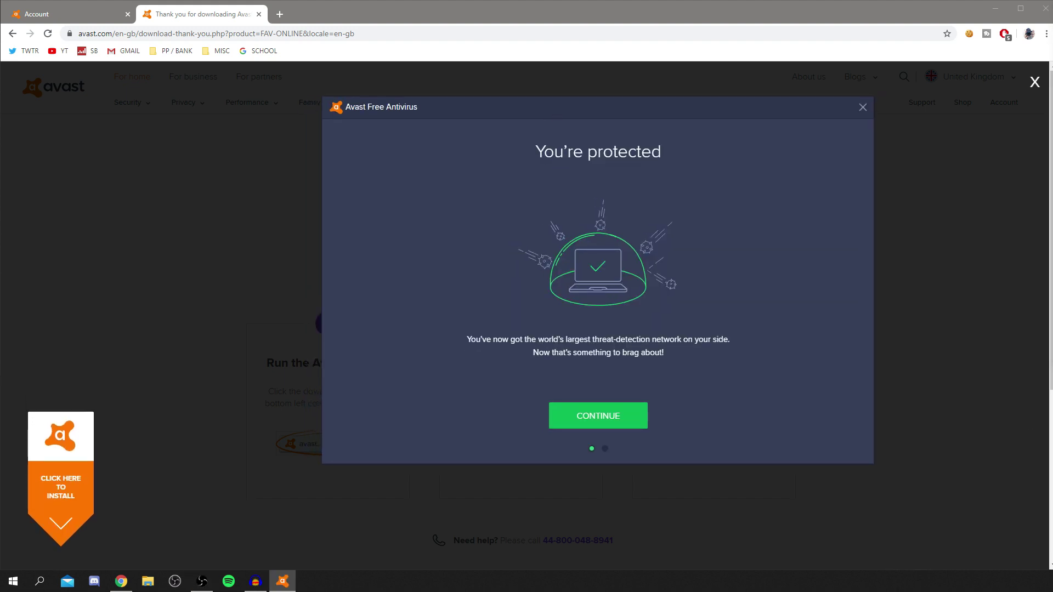
# Continue past the protected page and choose Run First Scan to reach the Status screen
pyautogui.moveTo(603, 110); pyautogui.dragTo(532, 116)
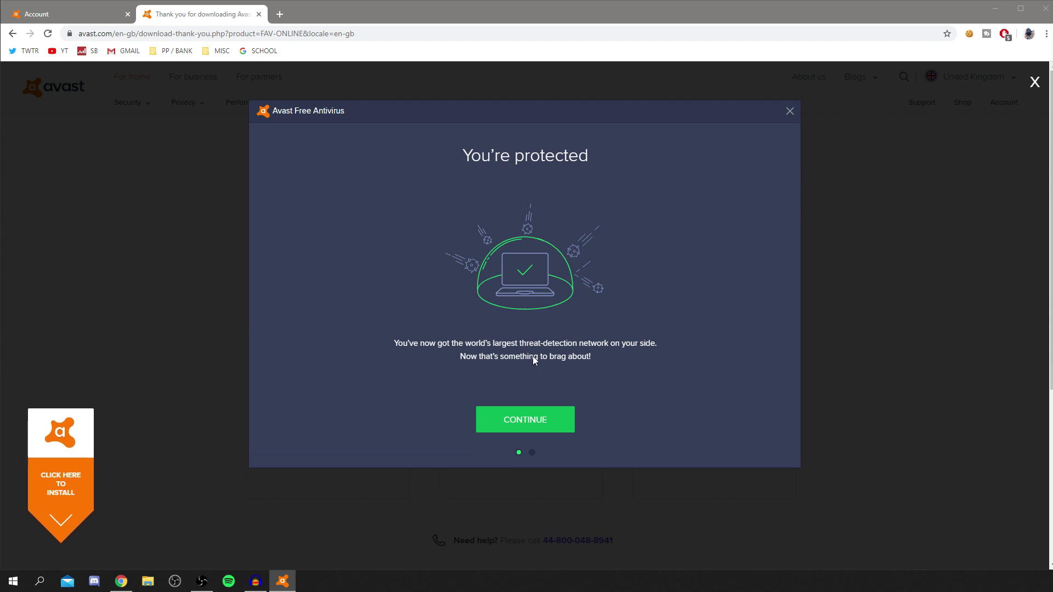
pyautogui.click(569, 419)
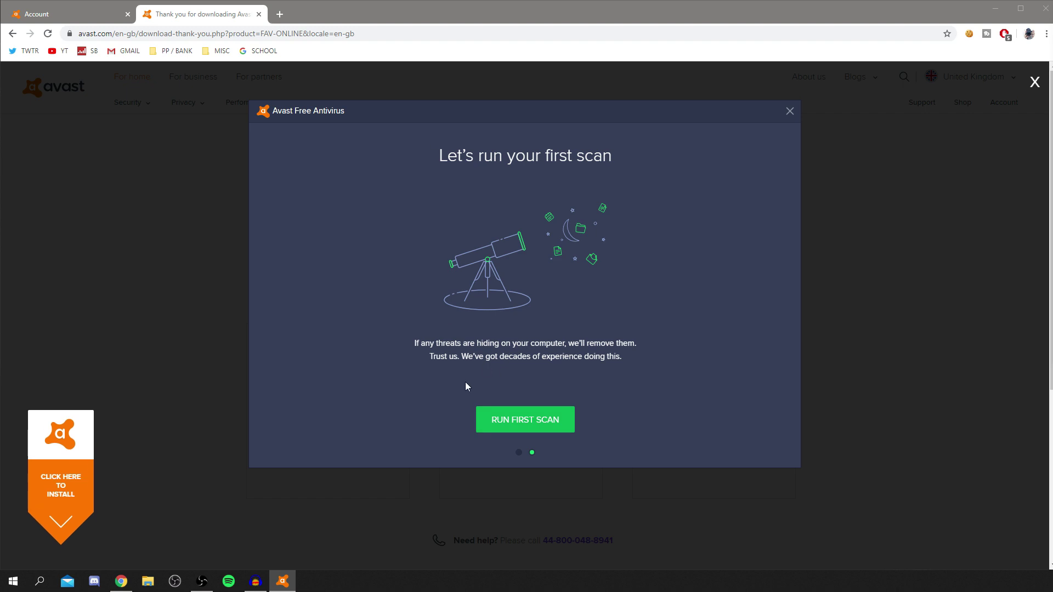
pyautogui.click(527, 415)
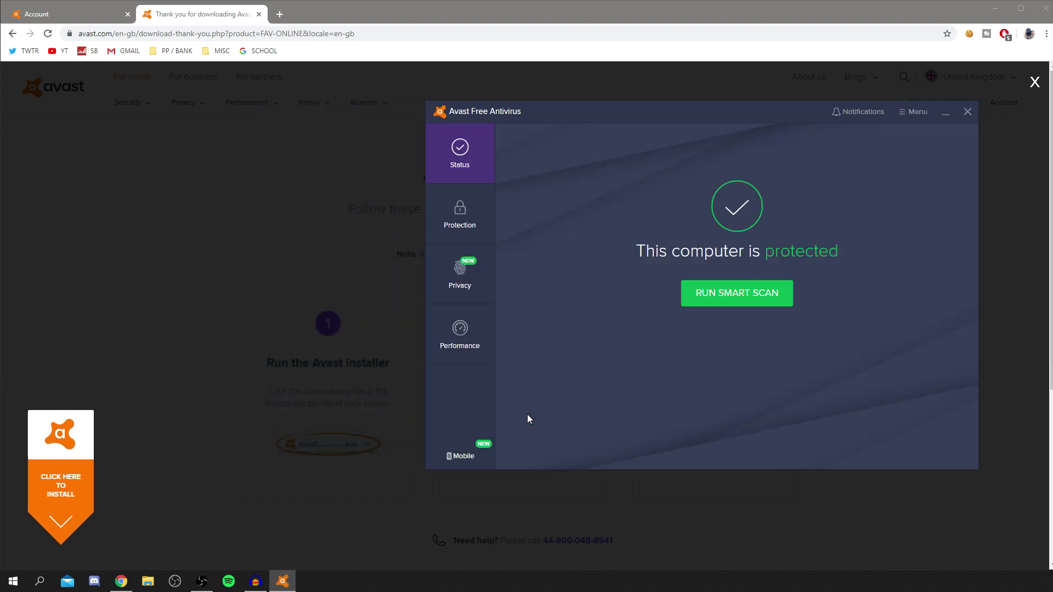
pyautogui.moveTo(657, 120); pyautogui.dragTo(590, 136)
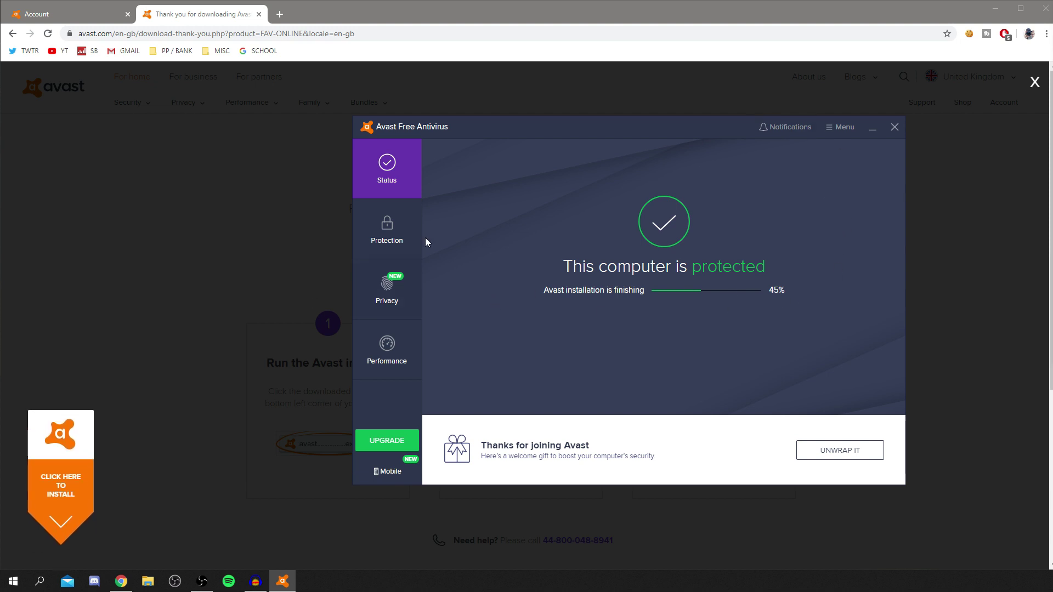
pyautogui.click(395, 220)
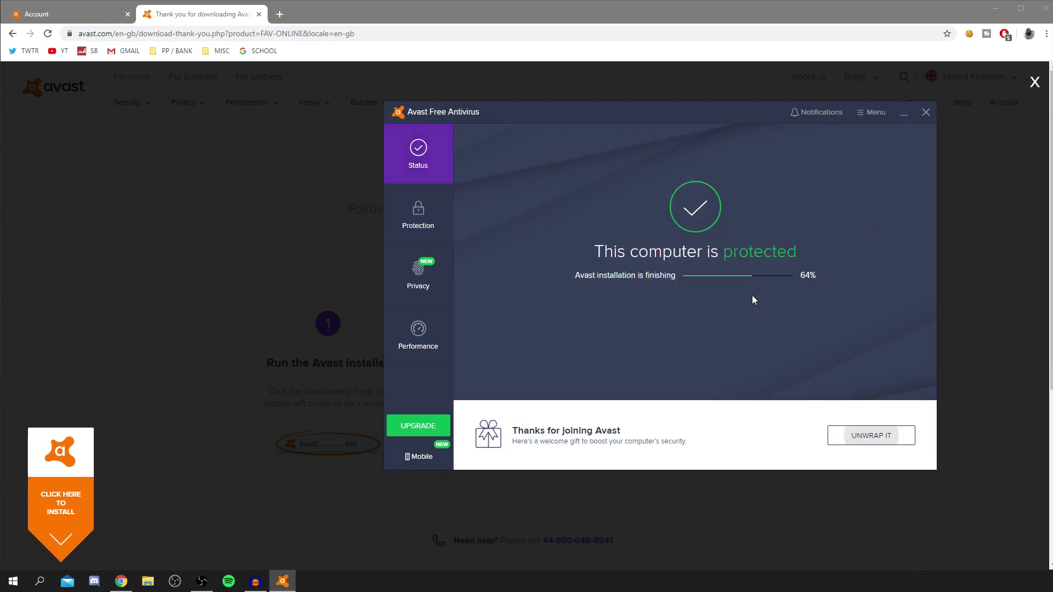
pyautogui.click(894, 436)
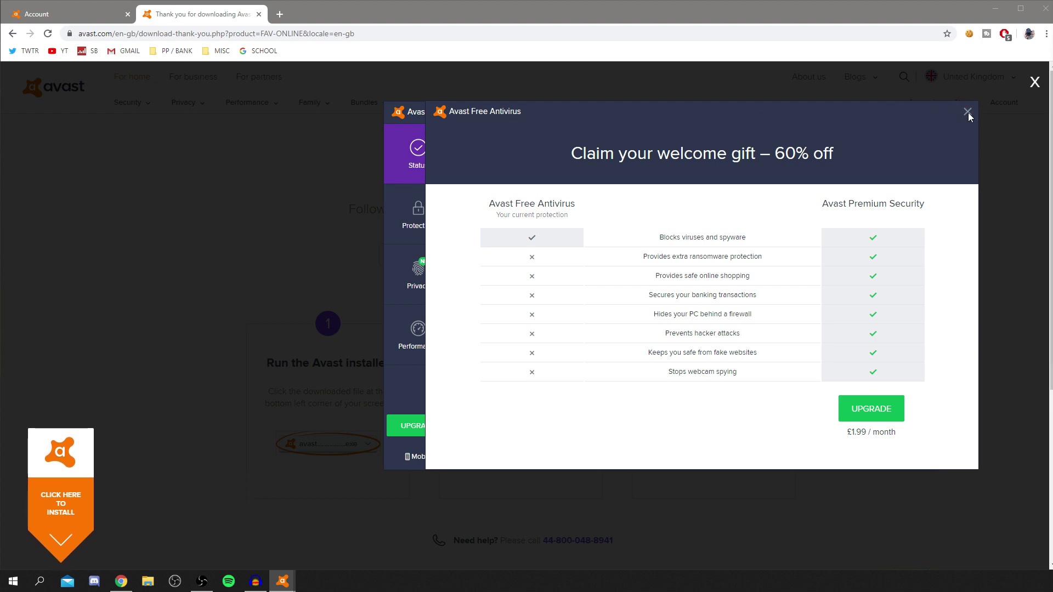
pyautogui.moveTo(452, 155); pyautogui.dragTo(476, 174)
pyautogui.click(961, 175)
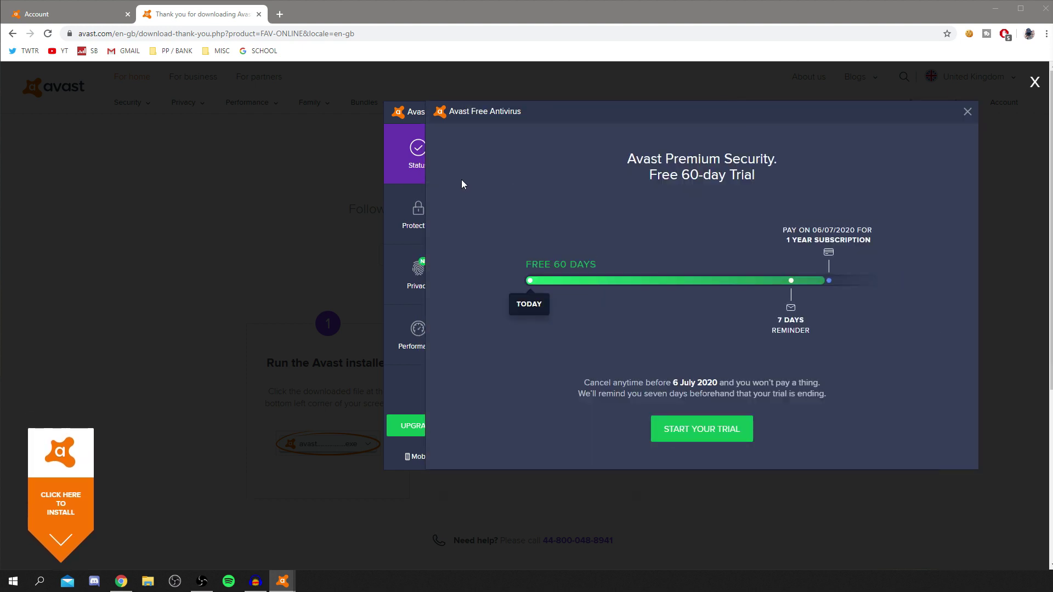
pyautogui.moveTo(491, 111); pyautogui.dragTo(465, 148)
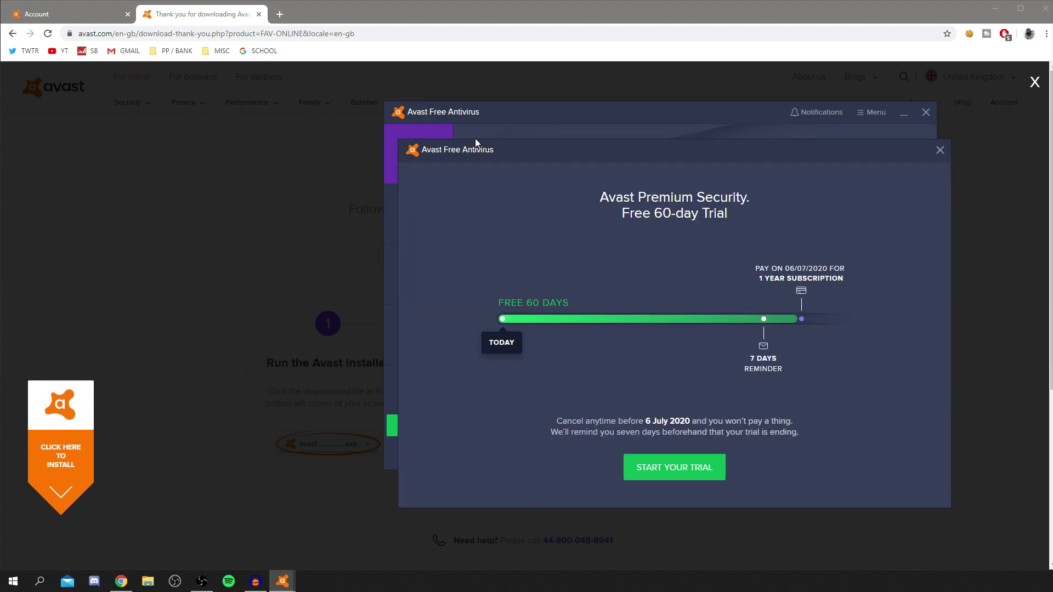
pyautogui.click(939, 150)
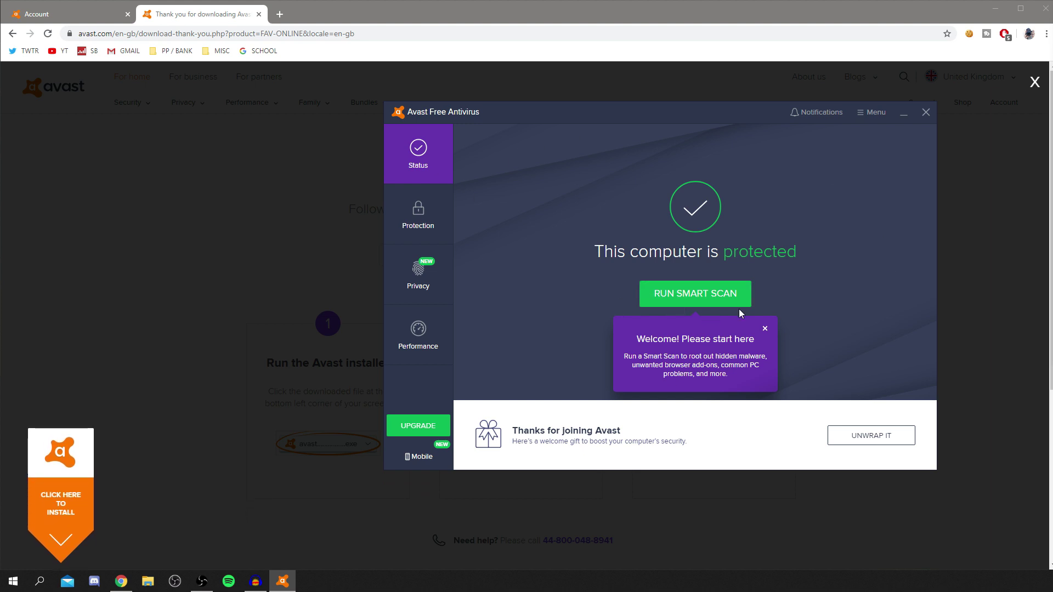
pyautogui.click(683, 293)
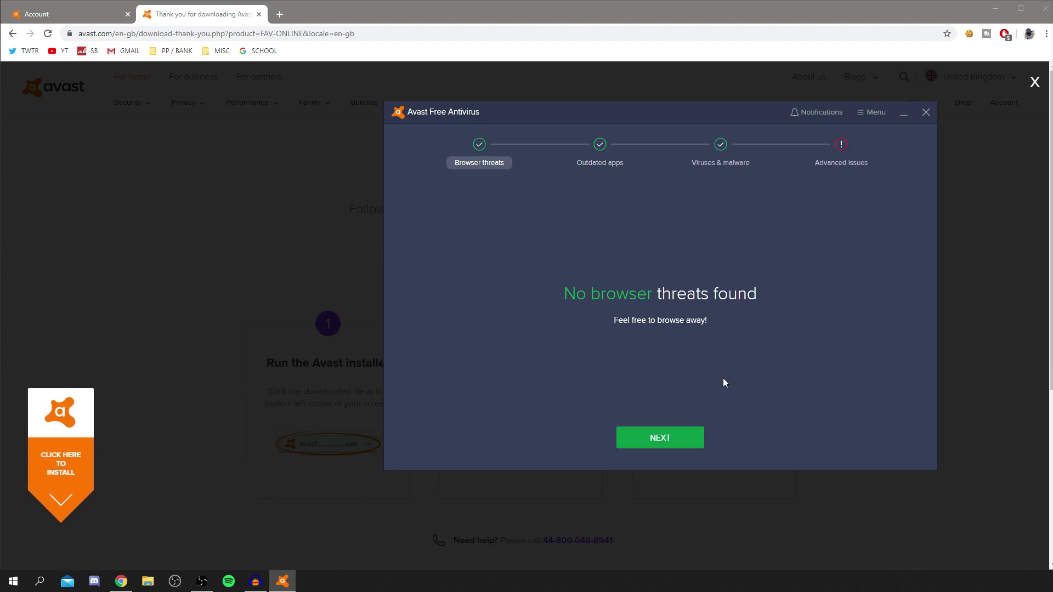
# Step through the Smart Scan results and skip resolving the four advanced issues
pyautogui.click(680, 439)
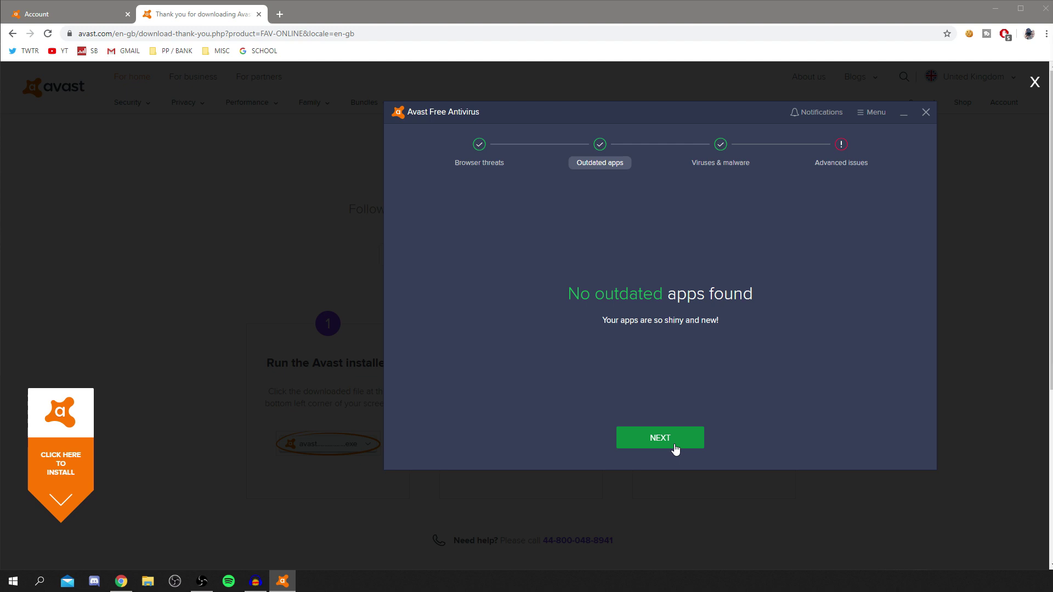
pyautogui.click(675, 449)
pyautogui.click(675, 447)
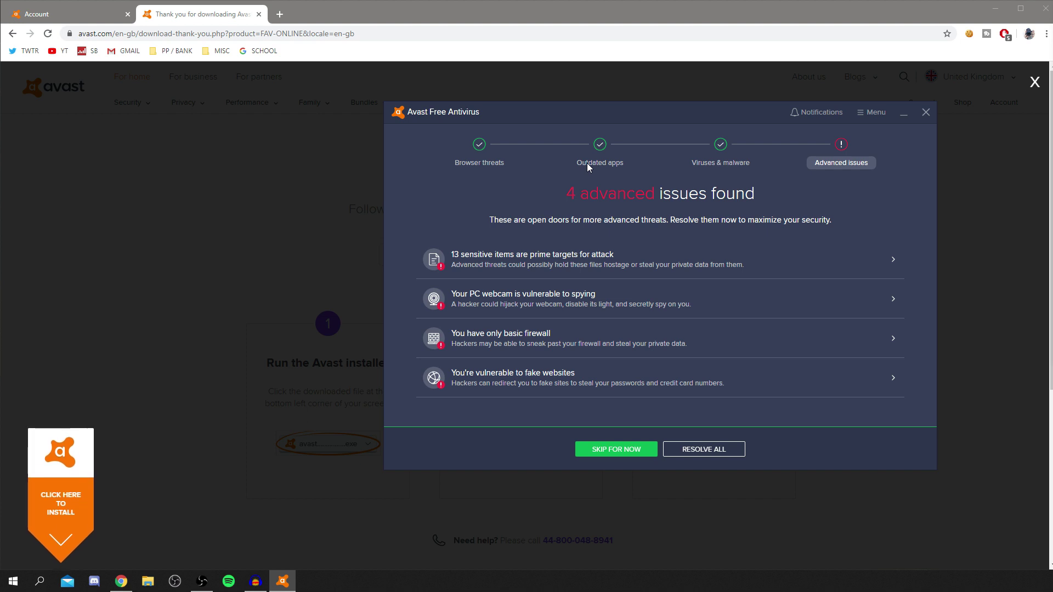
pyautogui.click(601, 452)
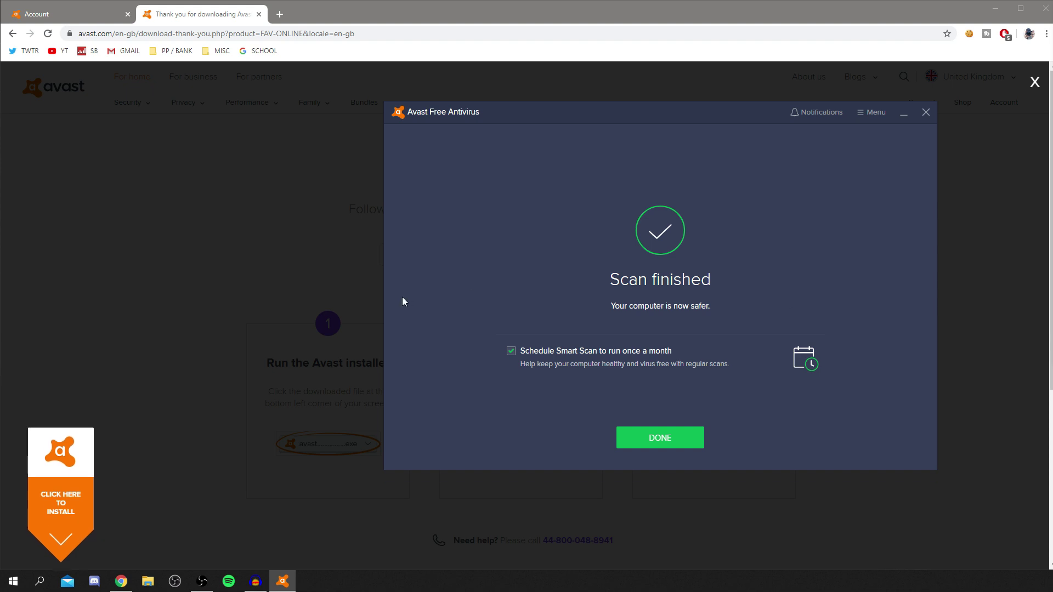
# Turn off the monthly Smart Scan schedule, finish, and ignore the location-exposure tip
pyautogui.click(511, 351)
pyautogui.click(680, 451)
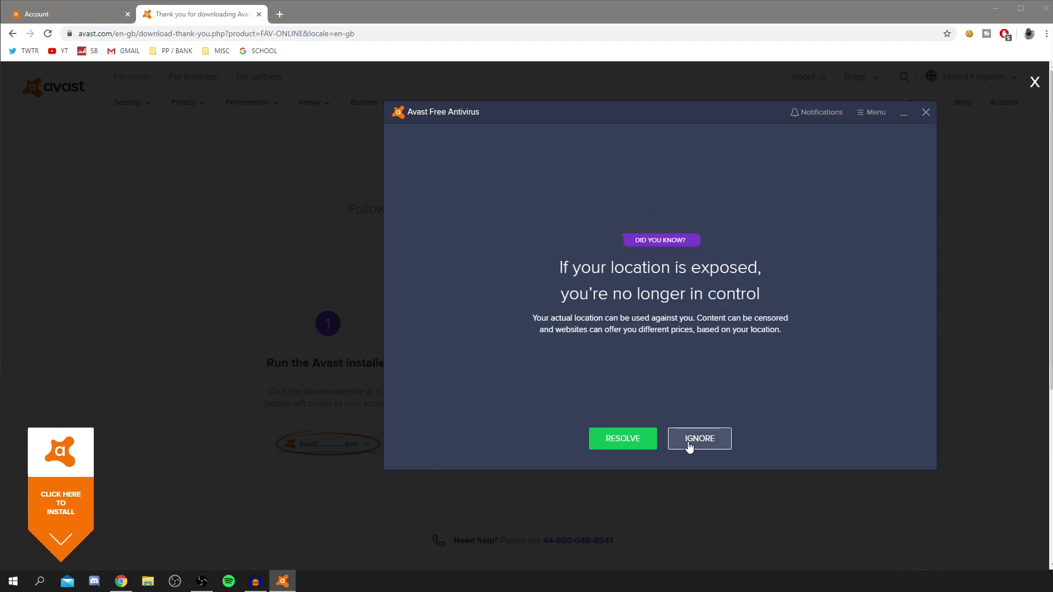
pyautogui.click(698, 440)
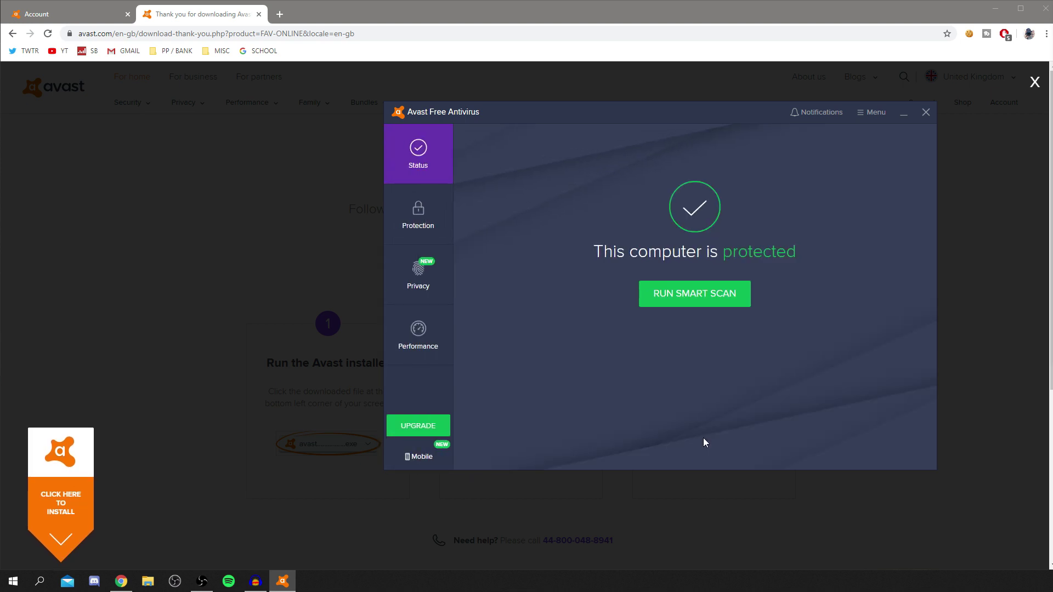
# Download the free Malwarebytes installer from malwarebytes.com
pyautogui.moveTo(670, 124); pyautogui.dragTo(655, 125)
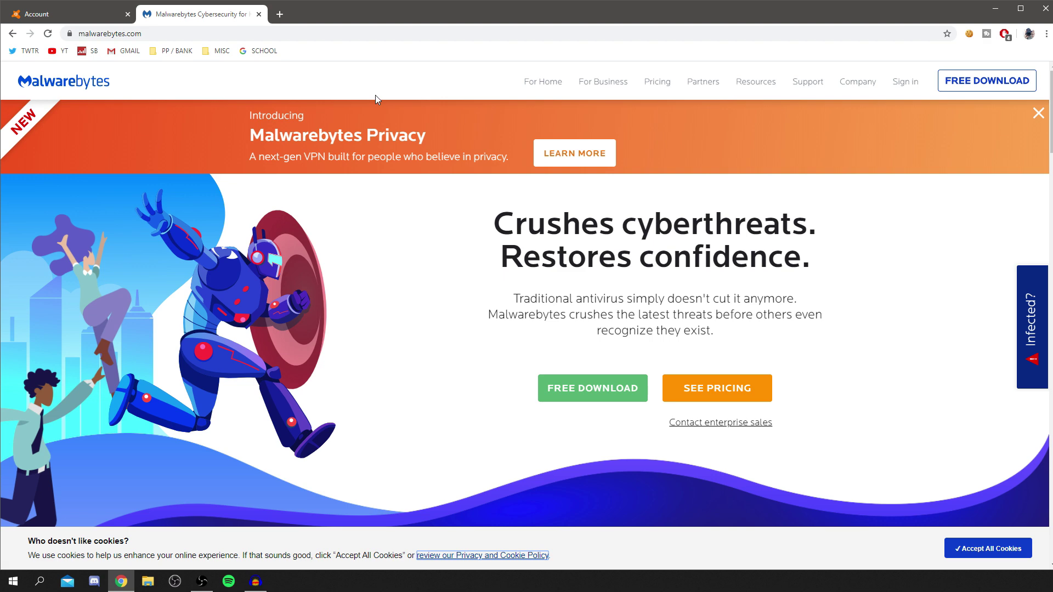
pyautogui.scroll(-2, 484, 204)
pyautogui.scroll(2, 479, 225)
pyautogui.scroll(-5, 466, 307)
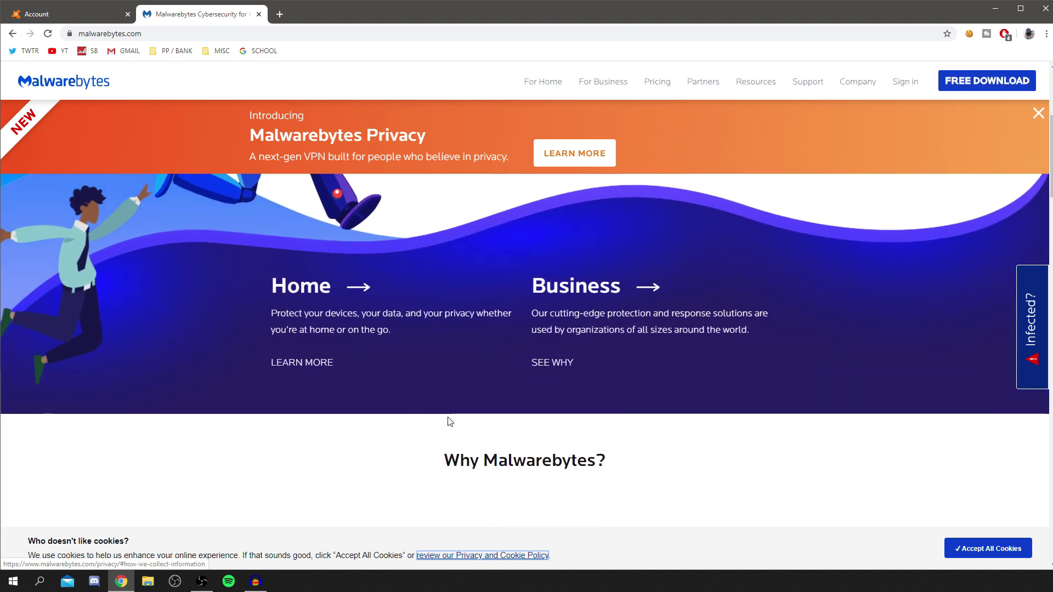
pyautogui.scroll(-4, 445, 433)
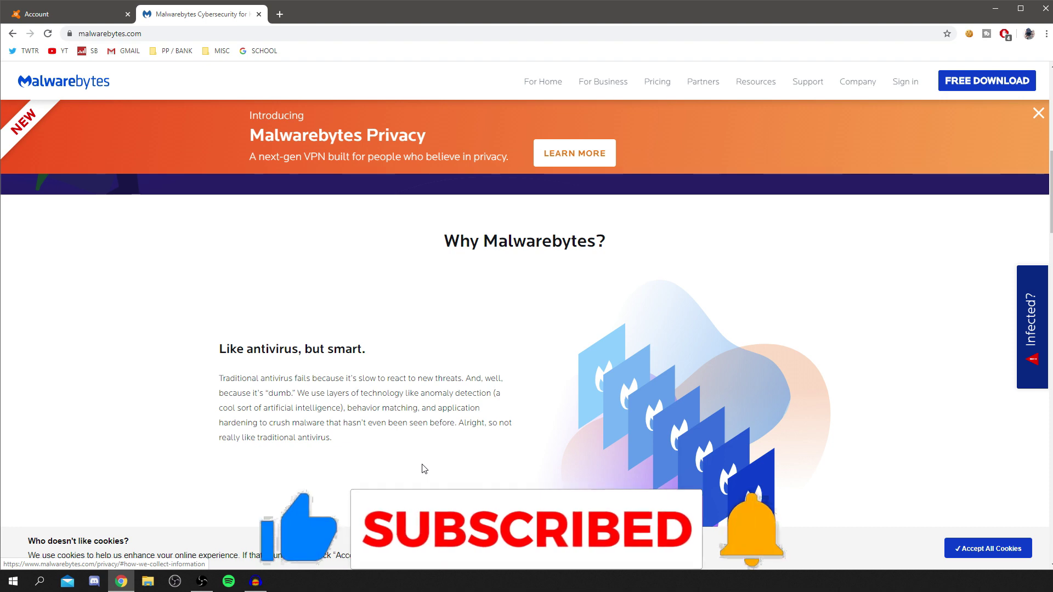
pyautogui.scroll(-5, 405, 458)
pyautogui.scroll(9, 405, 460)
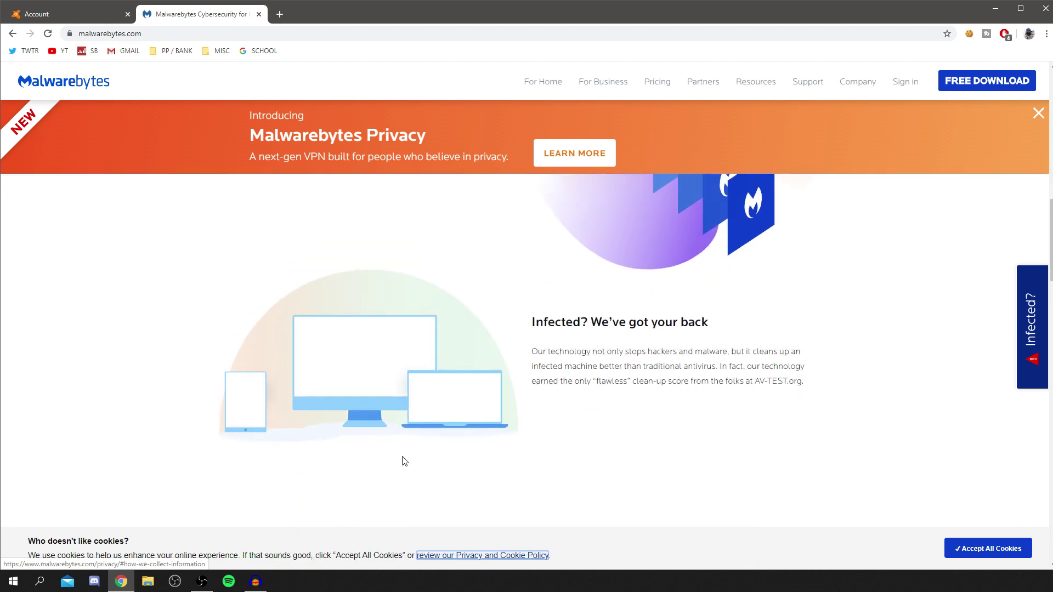
pyautogui.scroll(5, 402, 461)
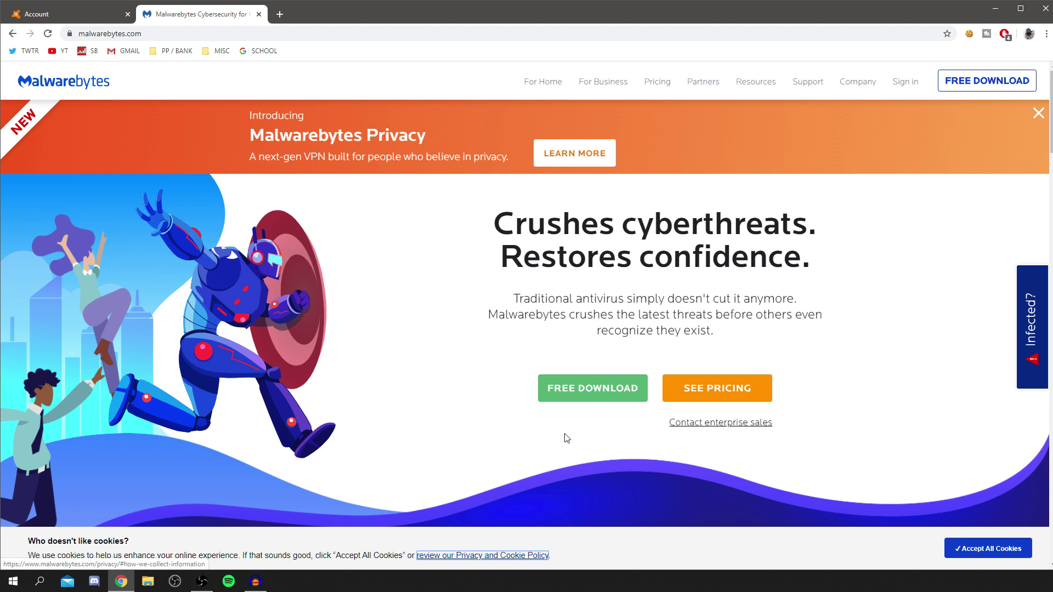
pyautogui.click(595, 392)
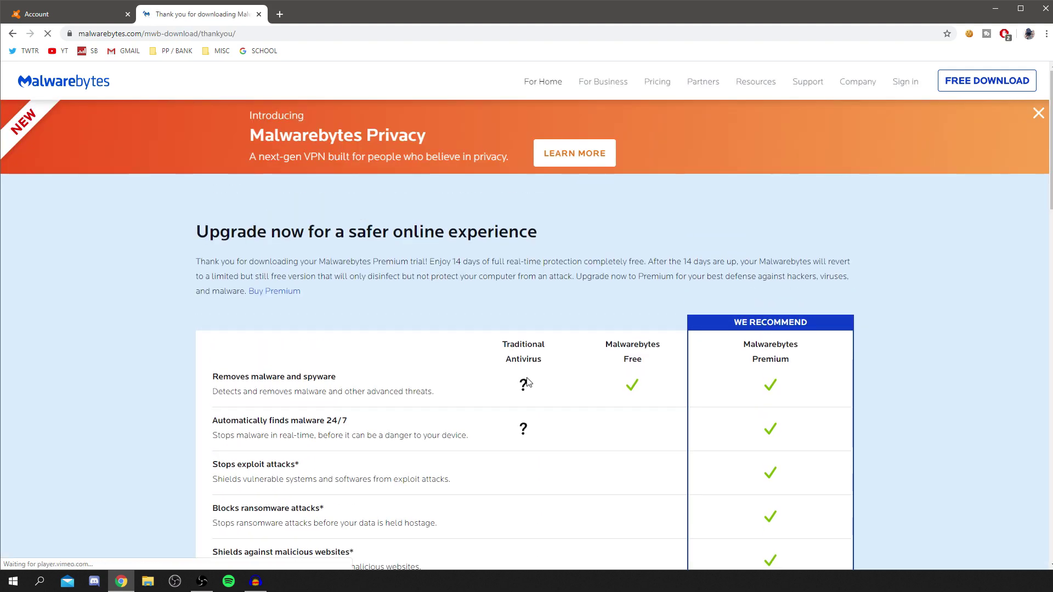
# Launch the downloaded MBSetup (1).exe from Chrome's download bar
pyautogui.scroll(-8, 515, 317)
pyautogui.scroll(5, 539, 318)
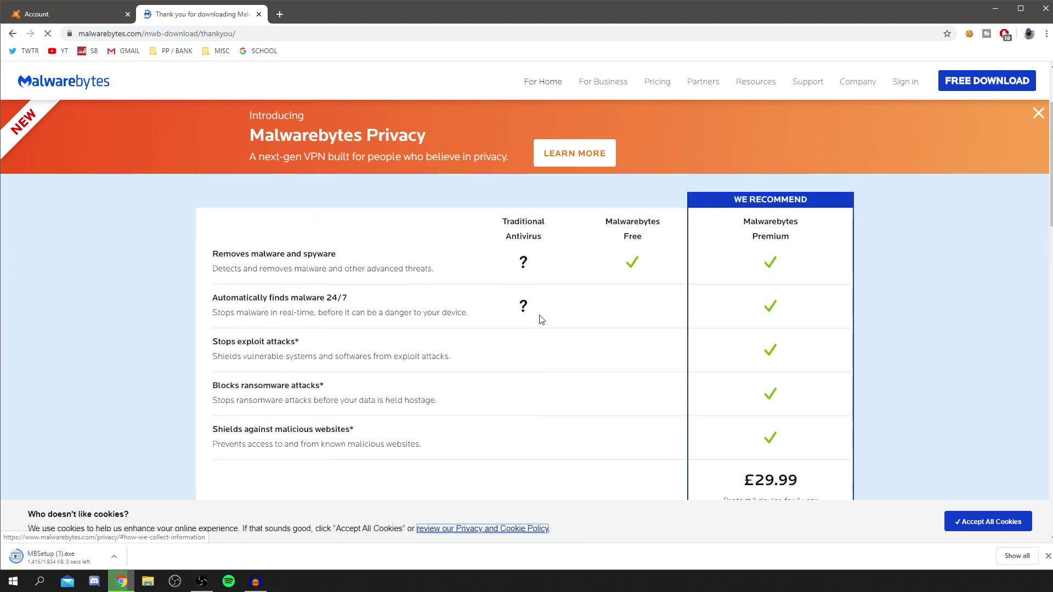
pyautogui.scroll(-5, 765, 266)
pyautogui.scroll(-6, 618, 277)
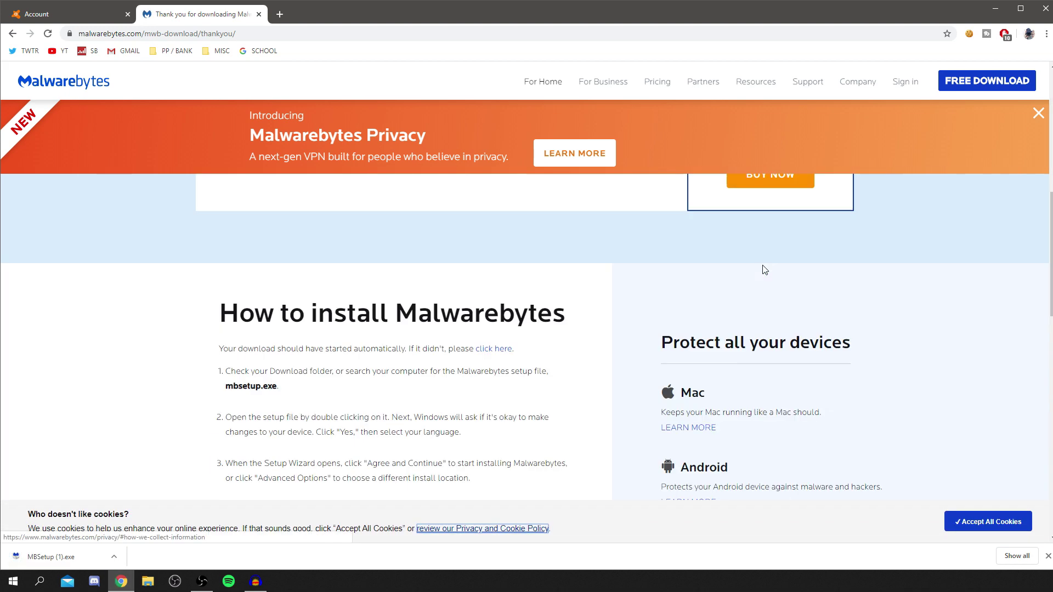
pyautogui.scroll(12, 618, 277)
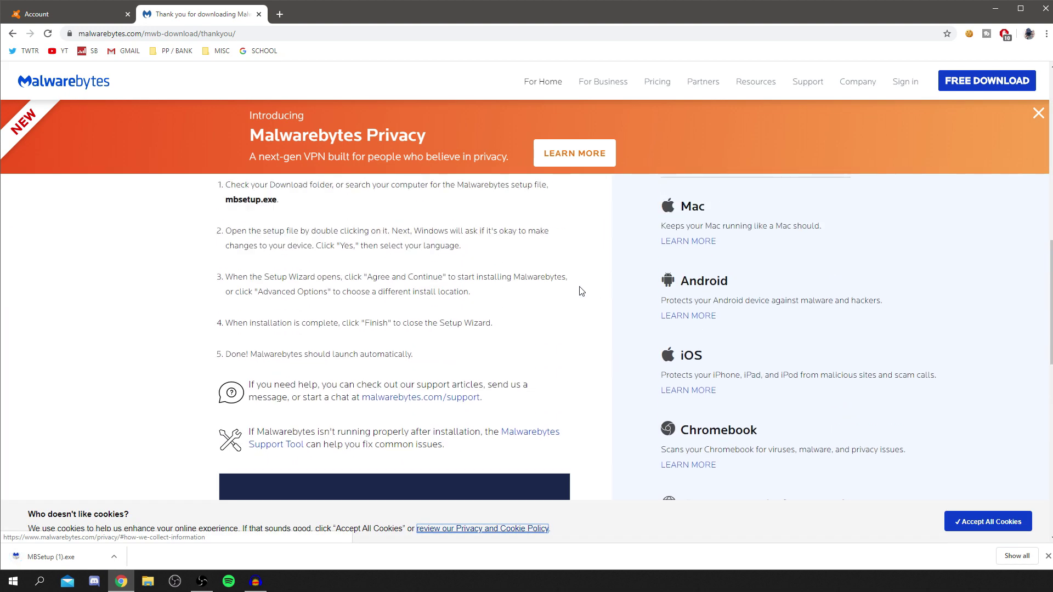
pyautogui.click(102, 555)
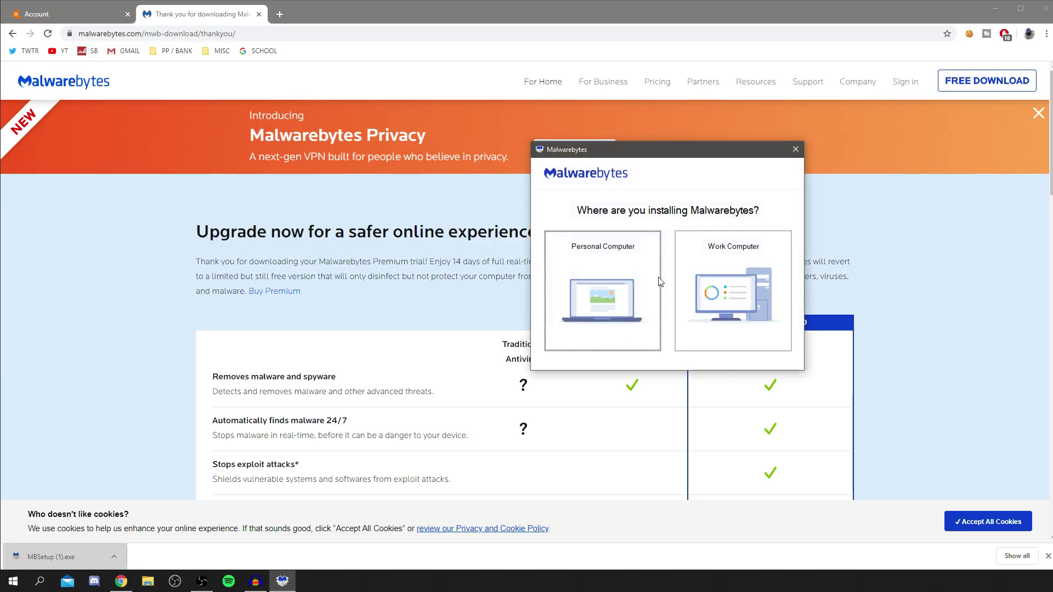
# Install Malwarebytes for a Personal Computer and bring its Premium Trial window forward
pyautogui.click(636, 324)
pyautogui.click(692, 281)
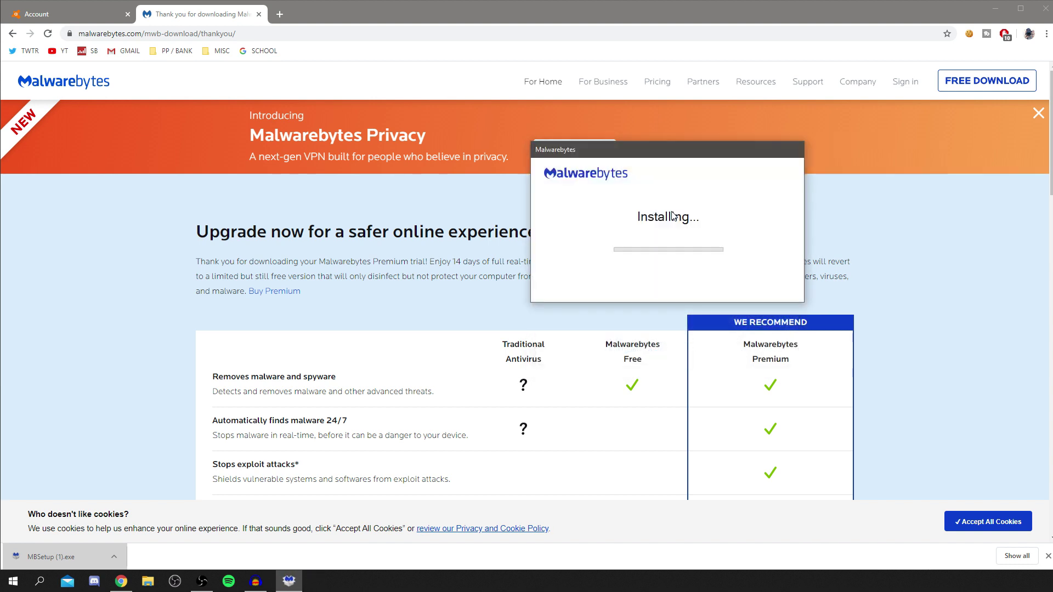
pyautogui.moveTo(662, 157); pyautogui.dragTo(550, 198)
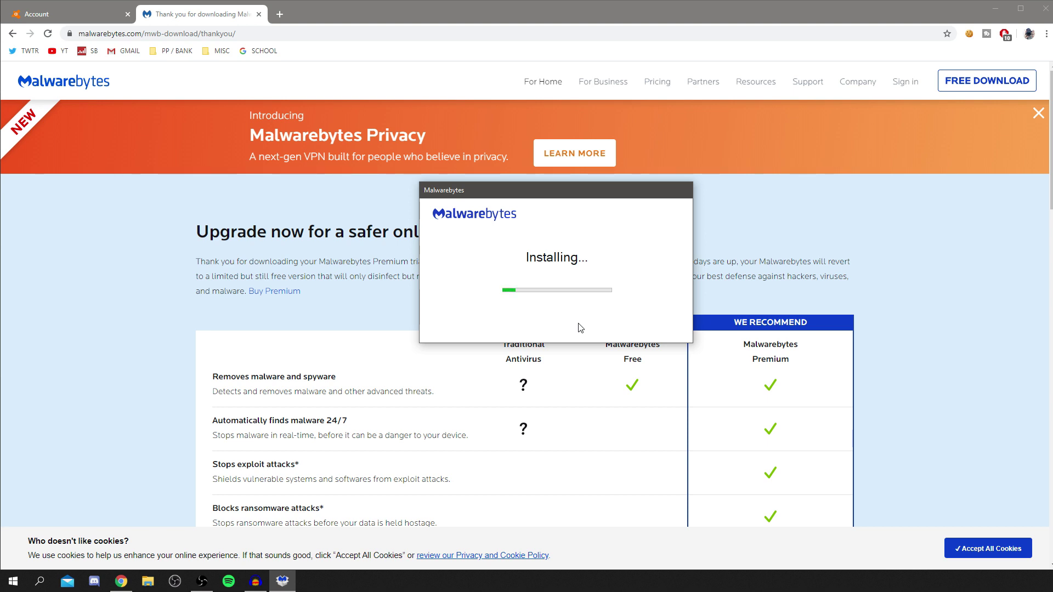
pyautogui.scroll(-4, 819, 362)
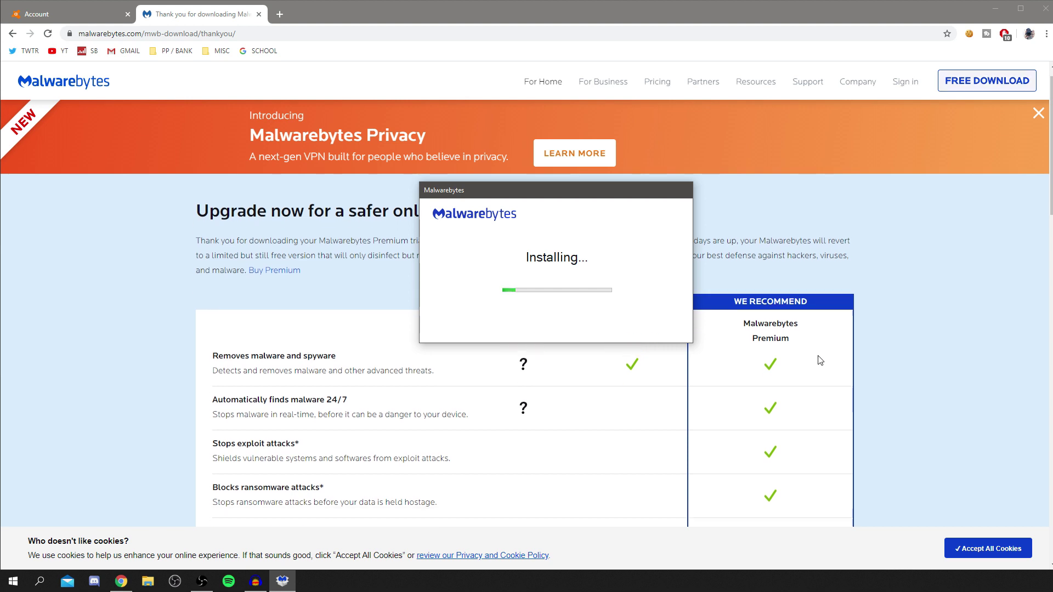
pyautogui.scroll(4, 822, 381)
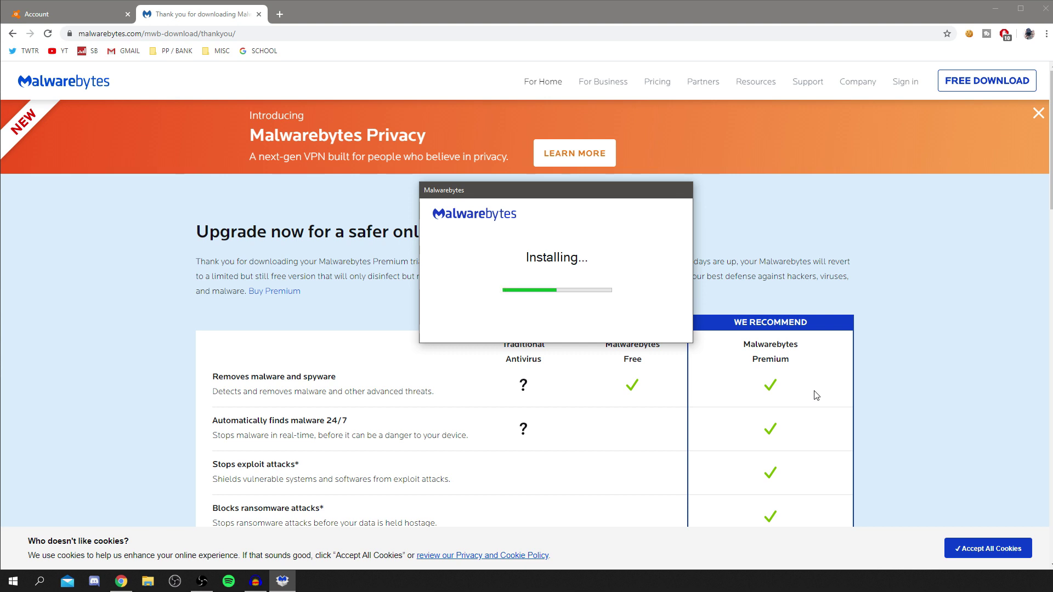
pyautogui.moveTo(521, 200); pyautogui.dragTo(558, 204)
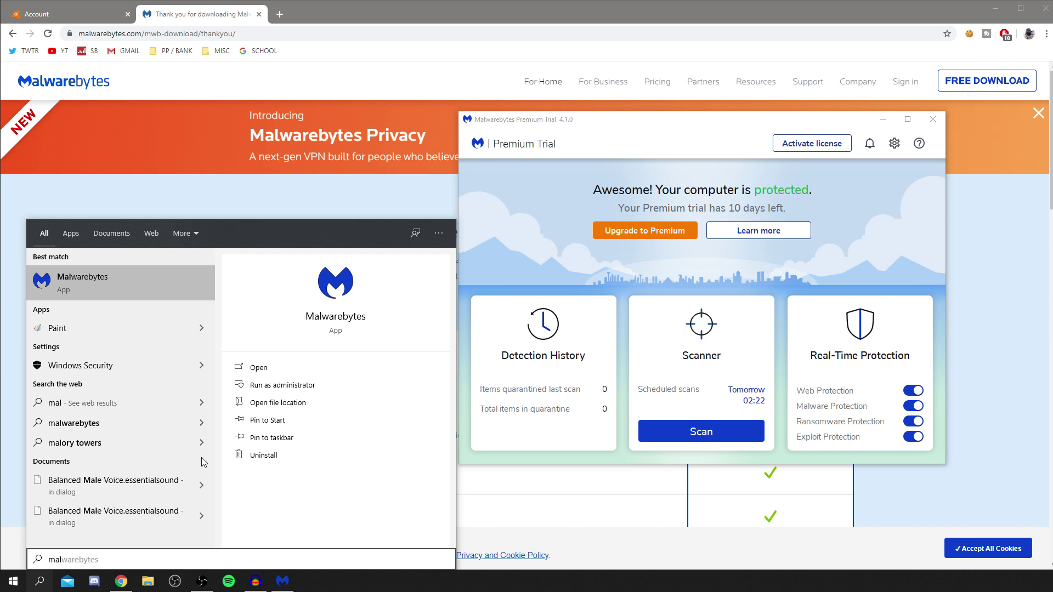
pyautogui.press('Return')
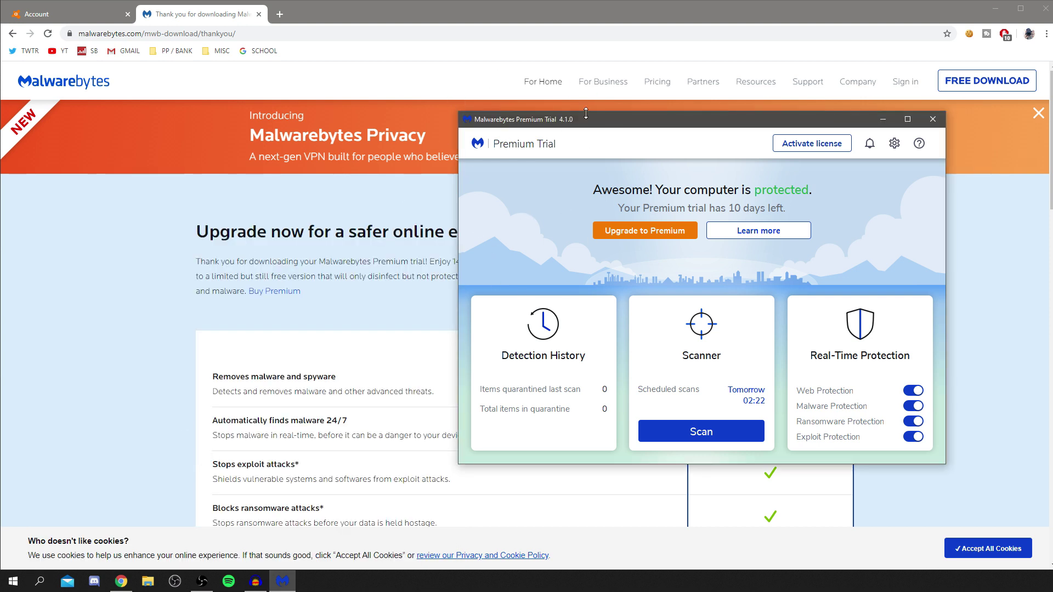
# Run a Malwarebytes Threat Scan, which finds 12 PUP.Optional.ASK items
pyautogui.moveTo(525, 123); pyautogui.dragTo(448, 136)
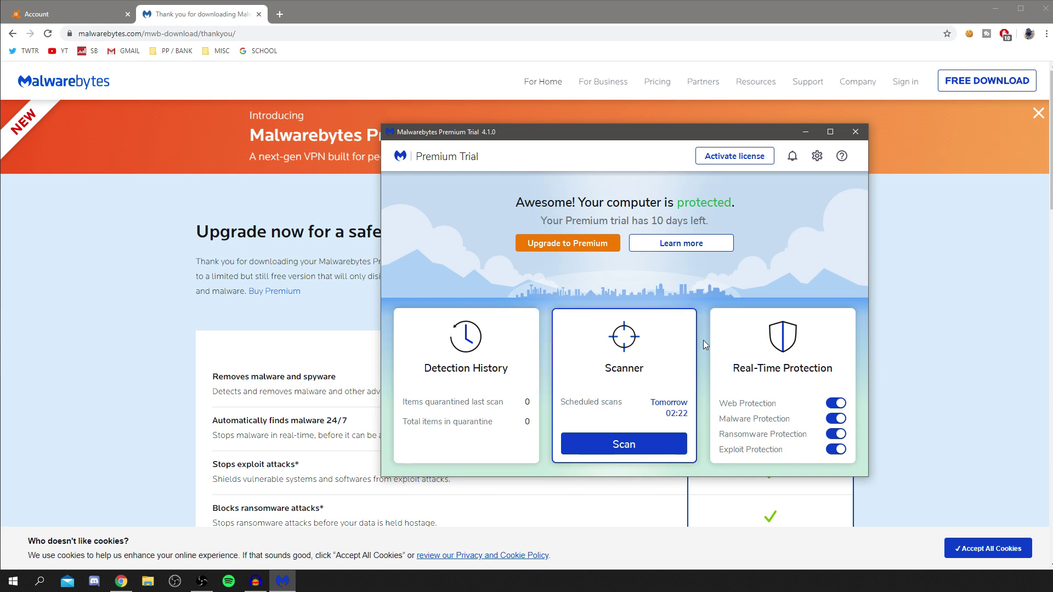
pyautogui.click(631, 451)
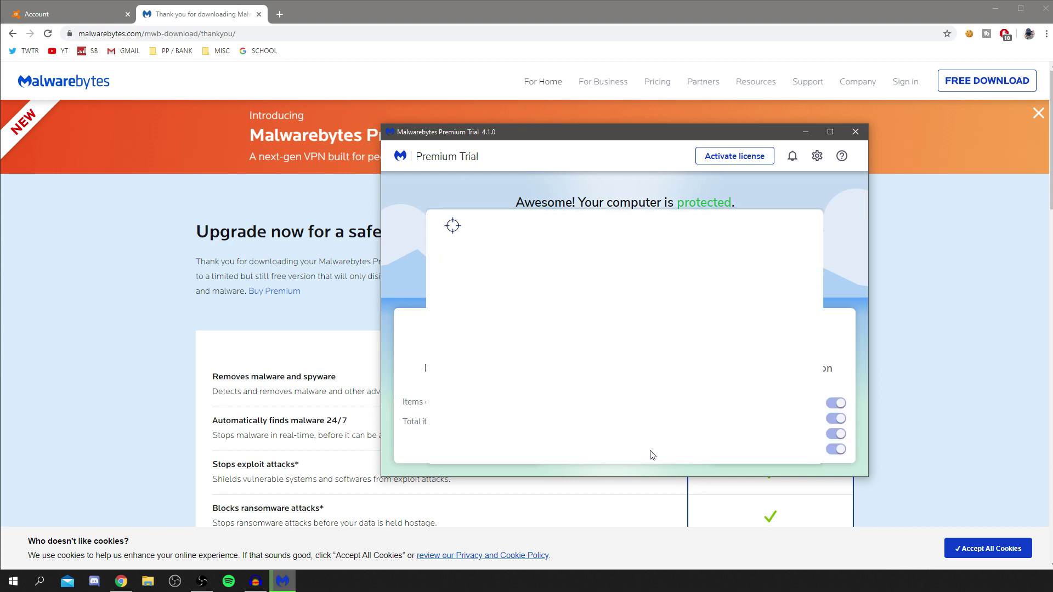
pyautogui.moveTo(572, 132); pyautogui.dragTo(639, 85)
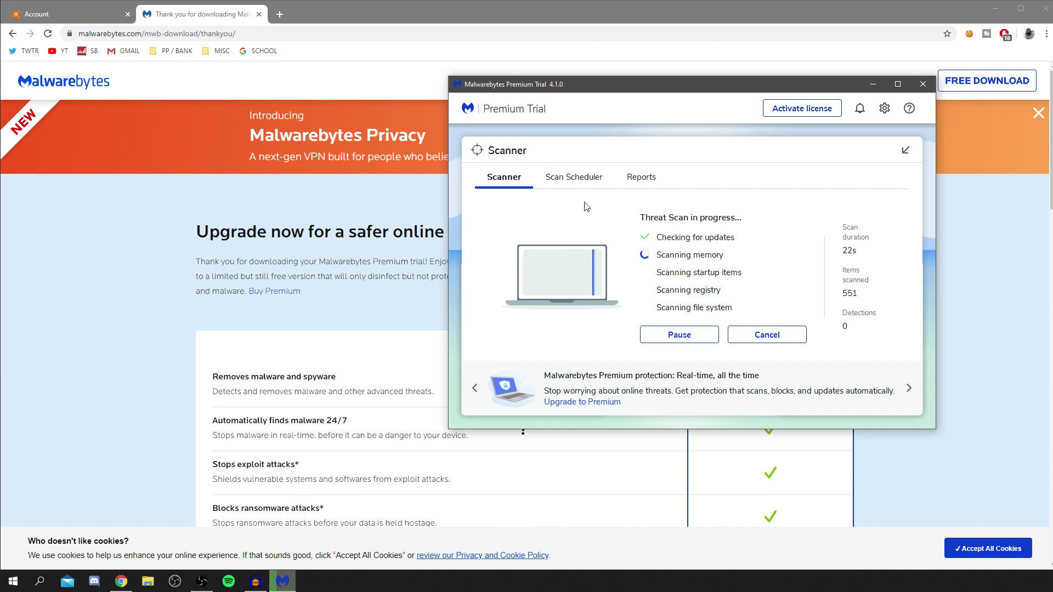
pyautogui.moveTo(558, 89); pyautogui.dragTo(586, 94)
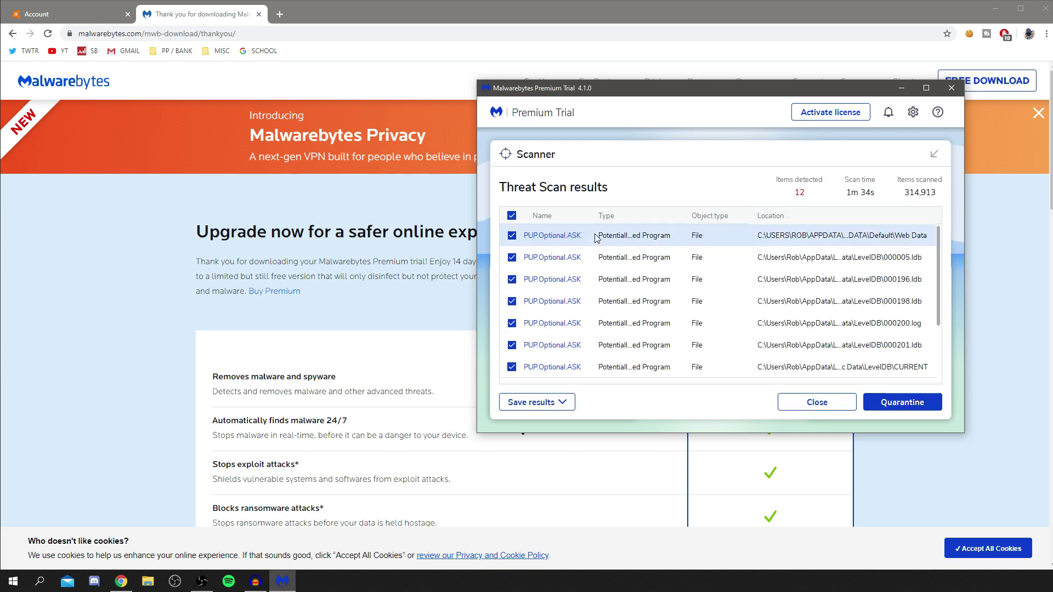
# Quarantine all 12 detected PUP.Optional.ASK items
pyautogui.scroll(-3, 570, 241)
pyautogui.scroll(-1, 617, 324)
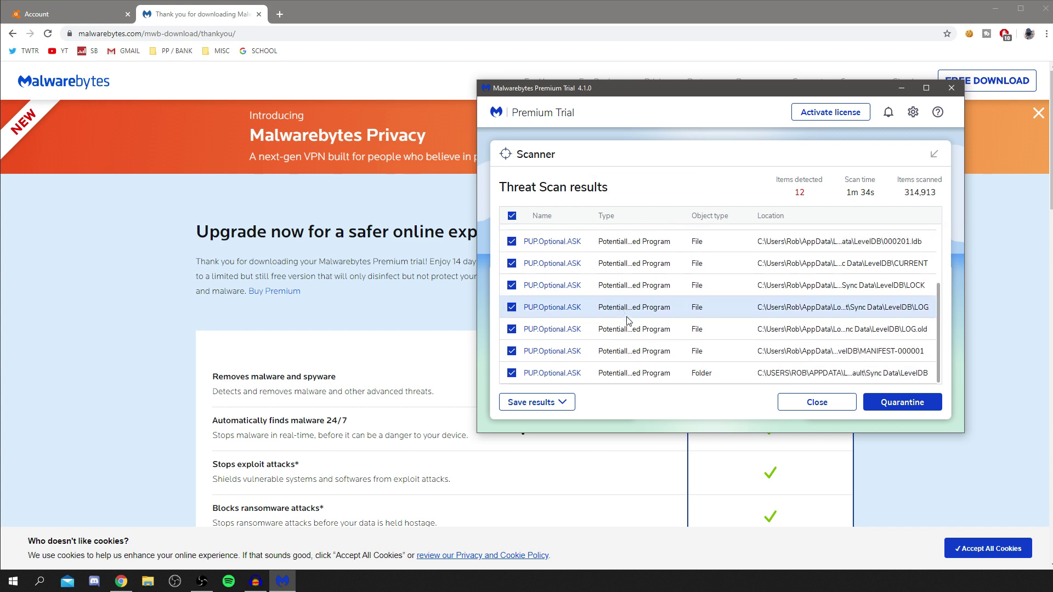
pyautogui.scroll(4, 764, 328)
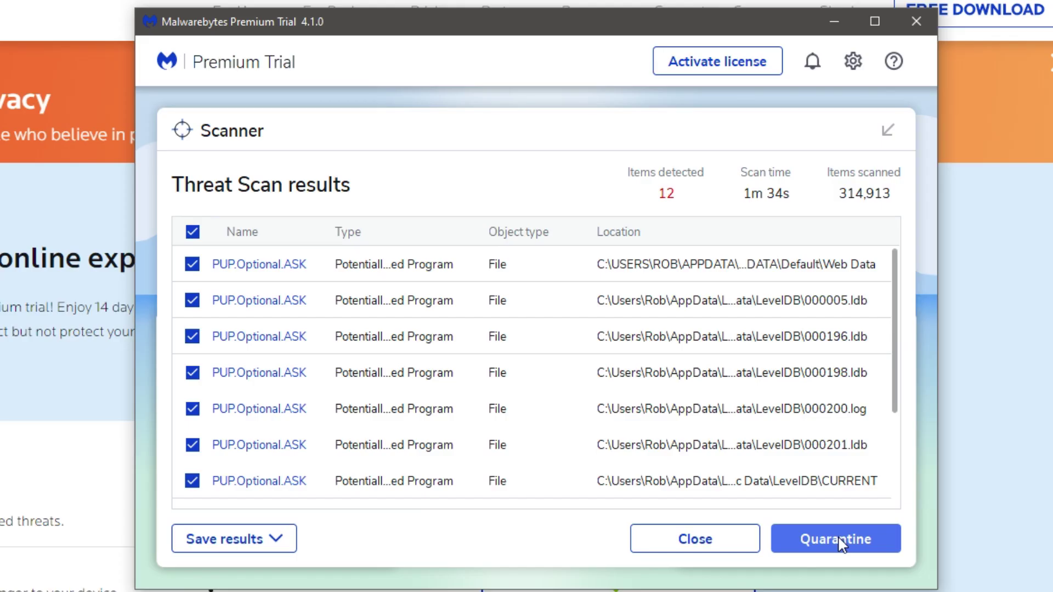
pyautogui.click(836, 539)
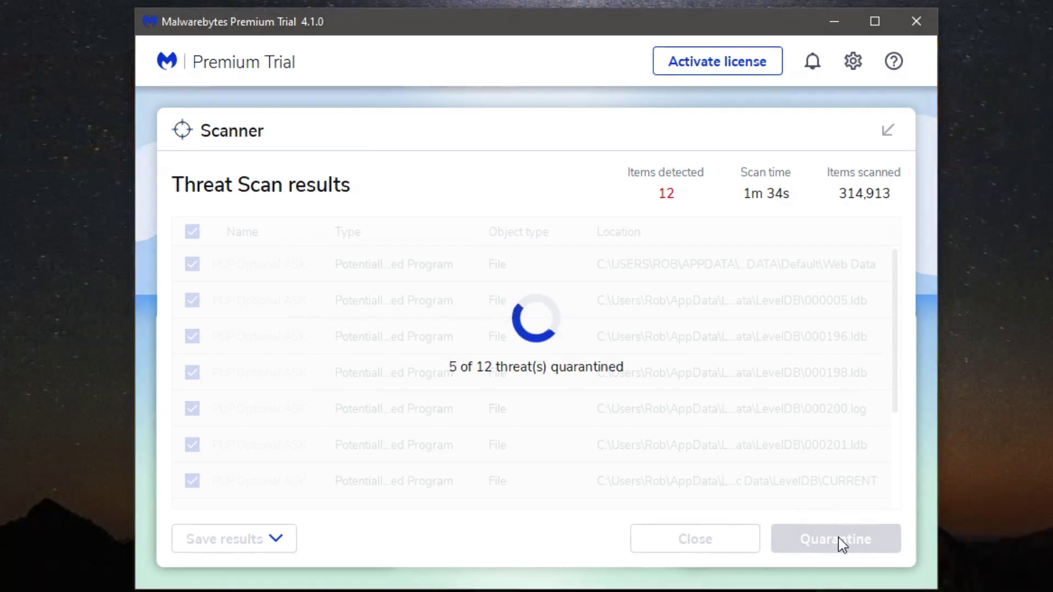
pyautogui.moveTo(362, 27); pyautogui.dragTo(252, 10)
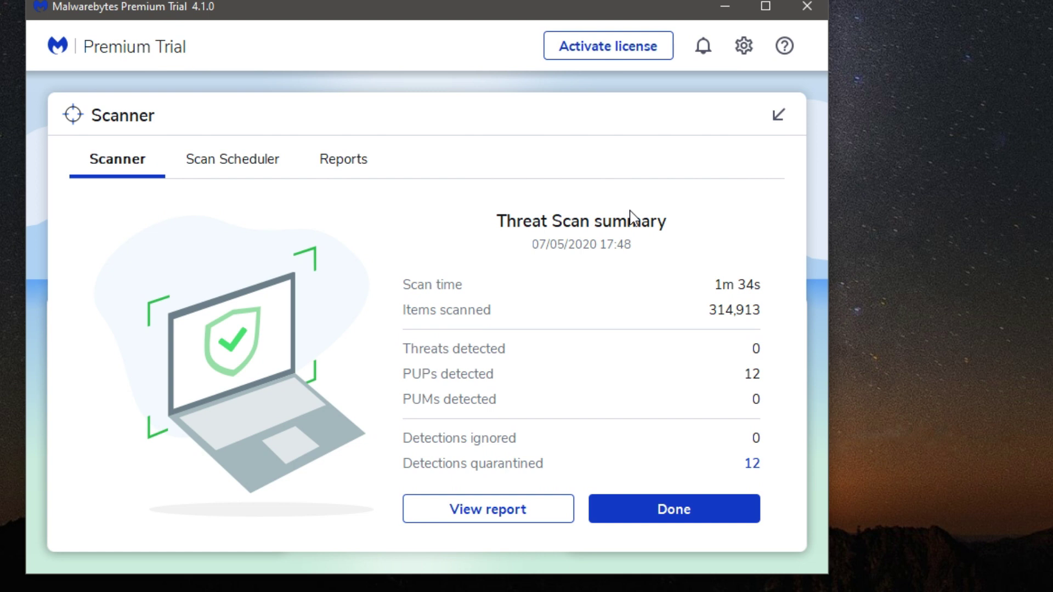
# Review the scan report's Advanced and Summary tabs, then close it and finish
pyautogui.click(501, 510)
pyautogui.scroll(-5, 511, 403)
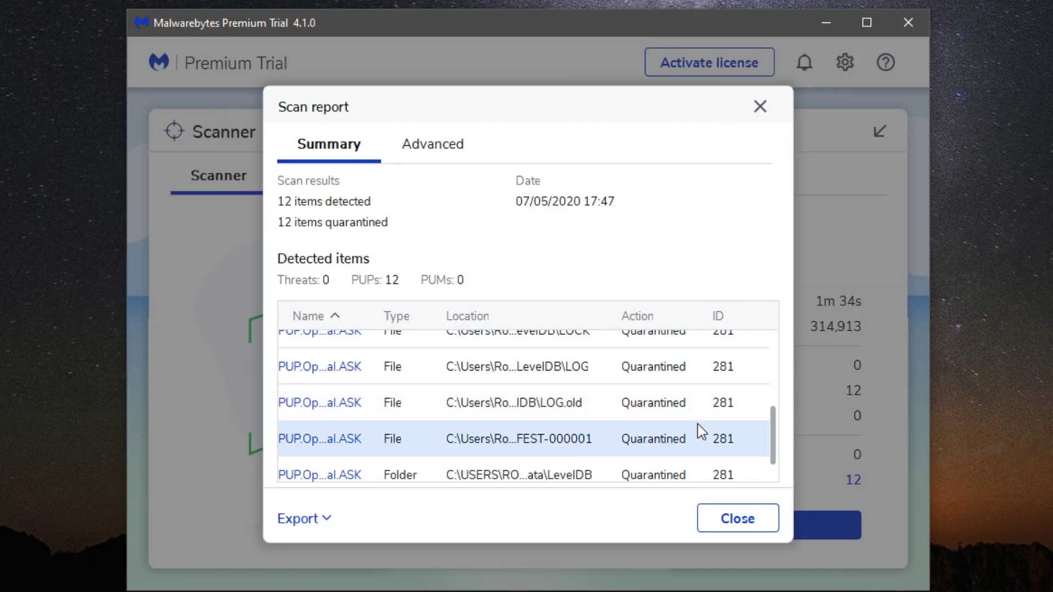
pyautogui.scroll(5, 368, 384)
pyautogui.scroll(2, 468, 400)
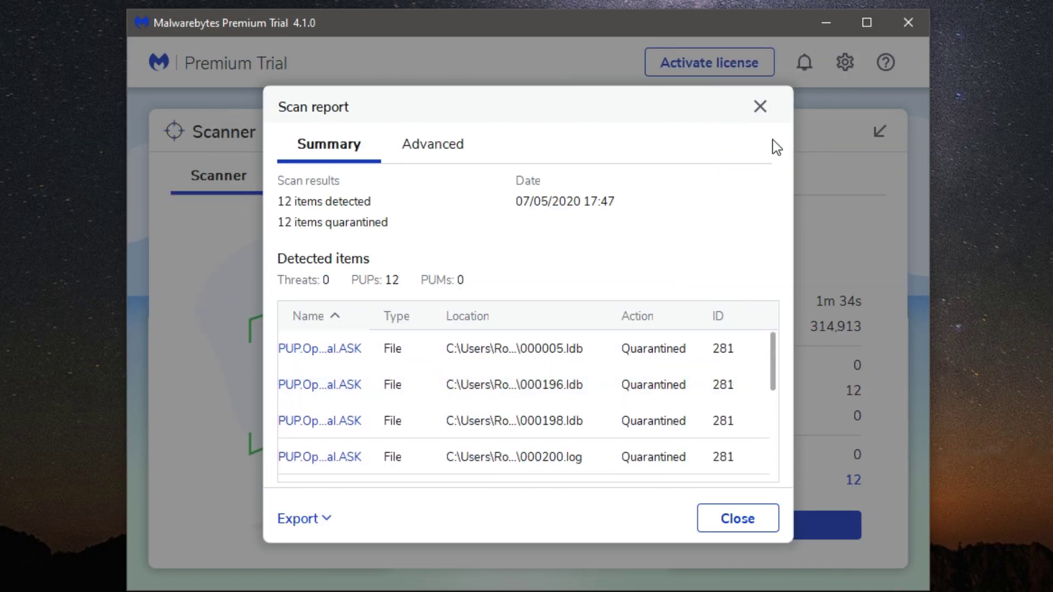
pyautogui.click(431, 145)
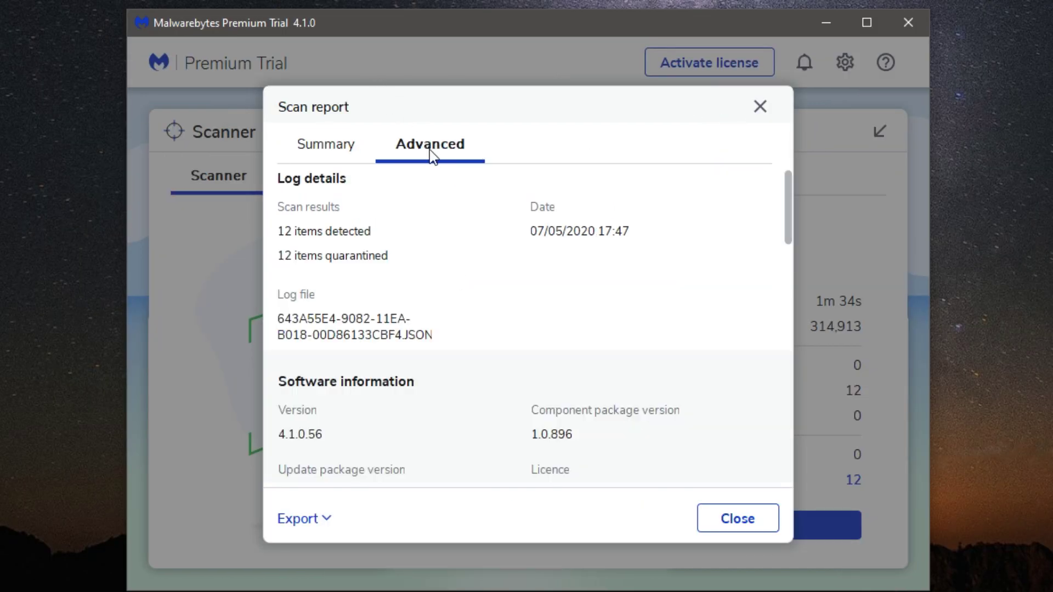
pyautogui.click(327, 154)
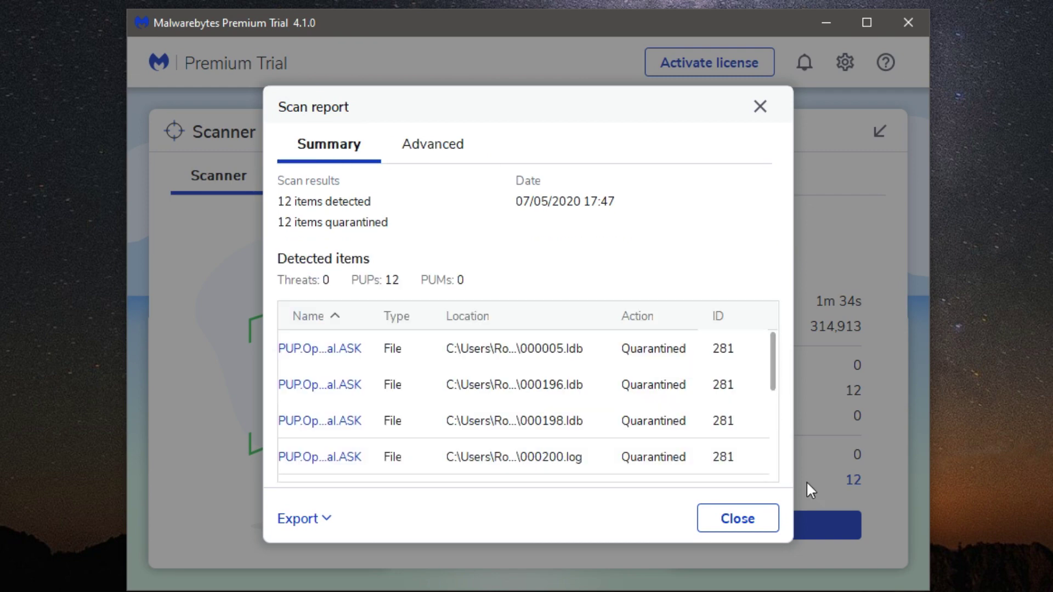
pyautogui.click(744, 520)
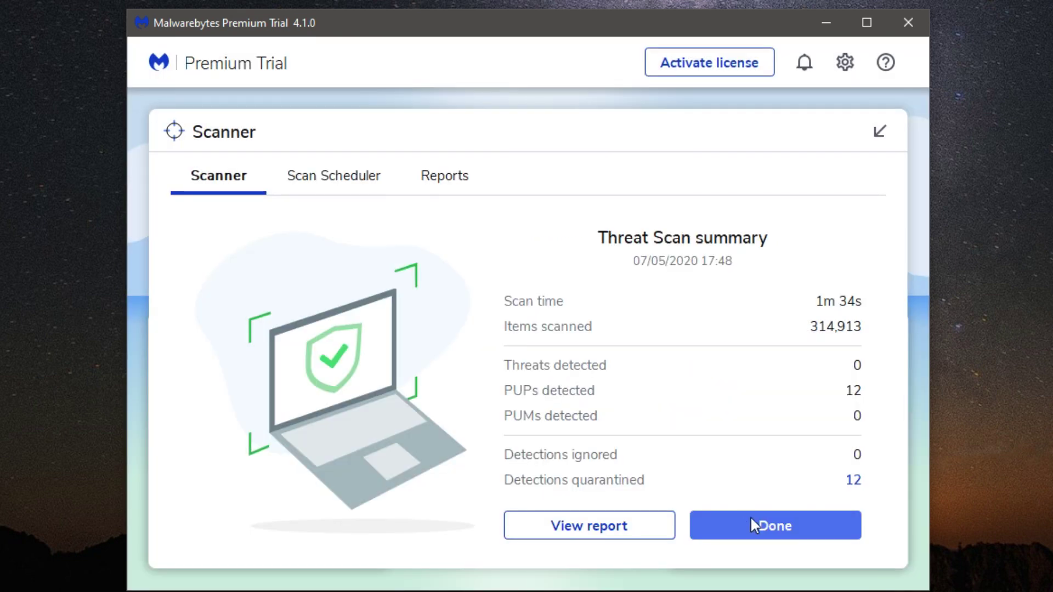
pyautogui.click(751, 516)
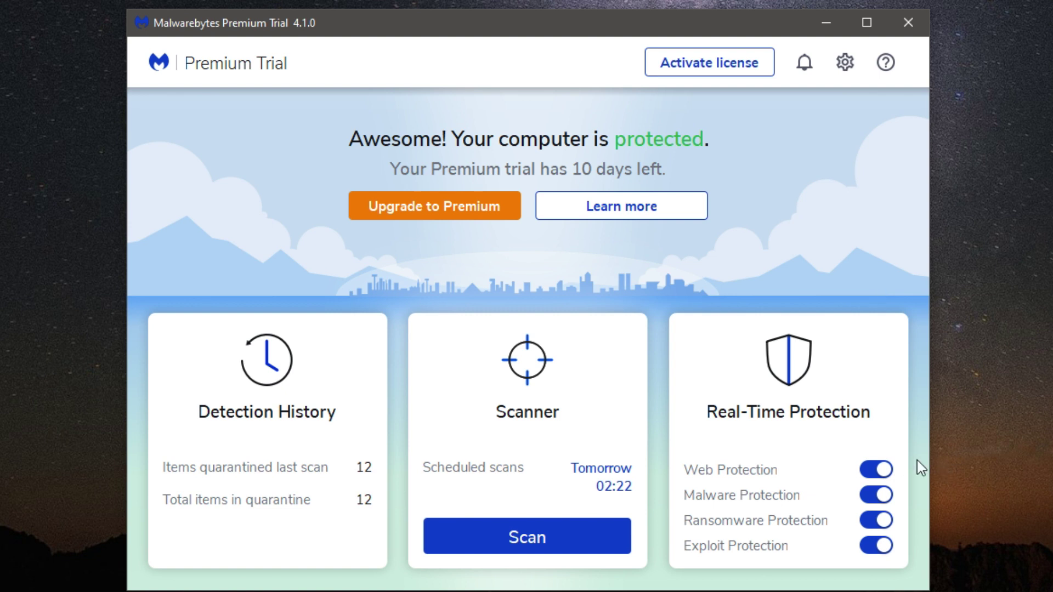
# View the Real-Time Protection details, then collapse them back to the dashboard
pyautogui.click(875, 473)
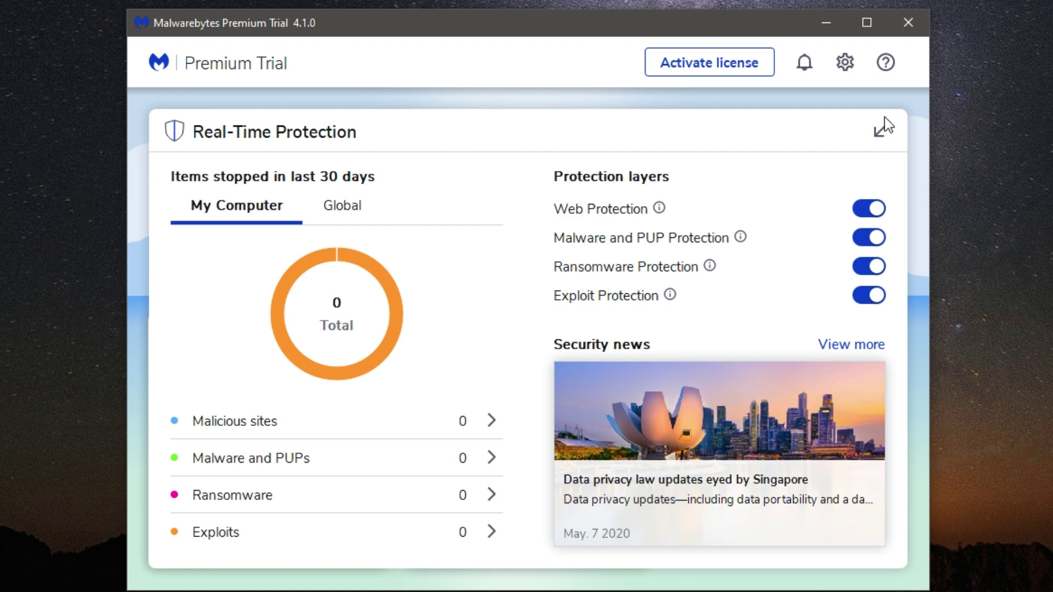
pyautogui.click(880, 130)
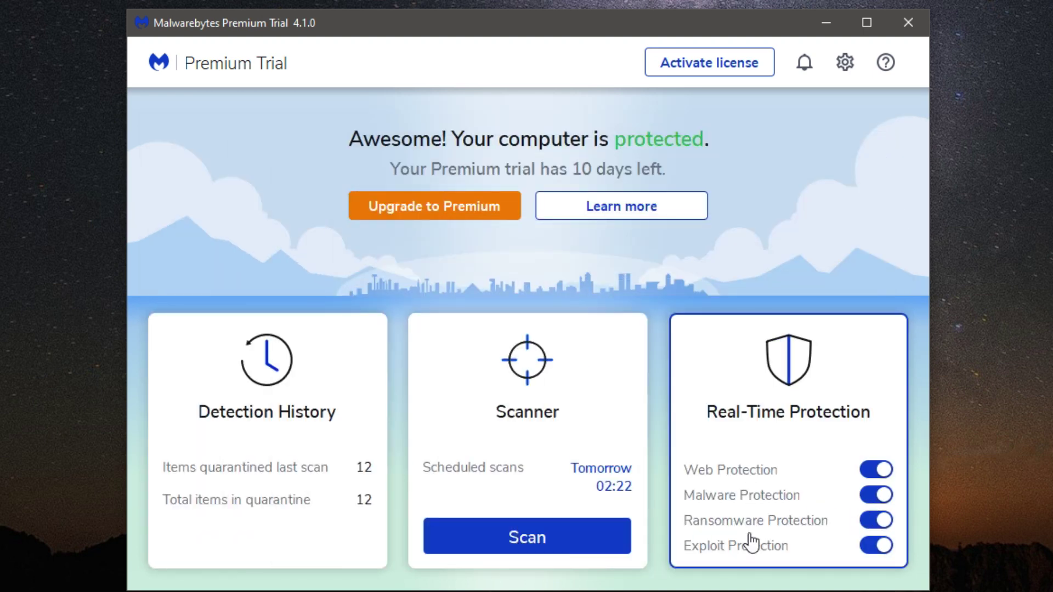